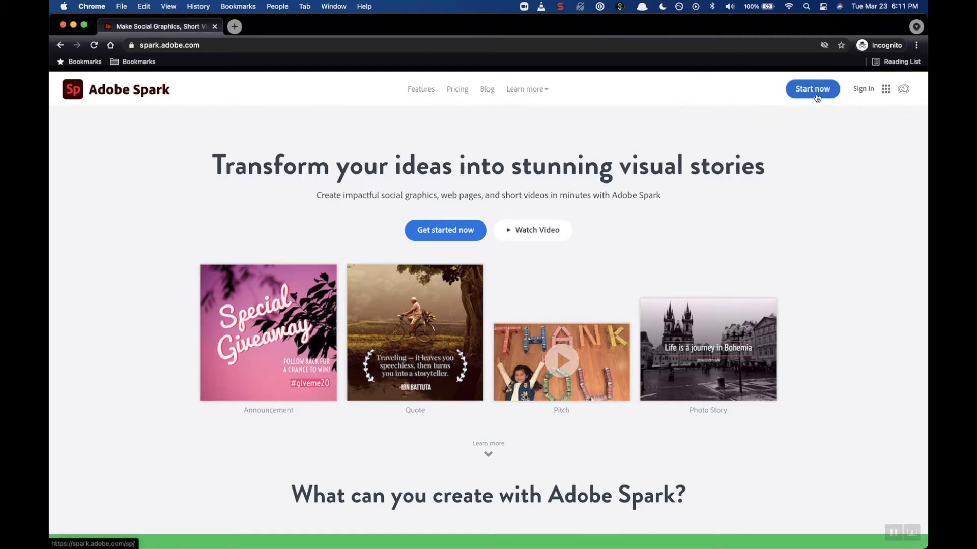
- Create a new video project titled "My Awesome Video"
left_click(63, 25)
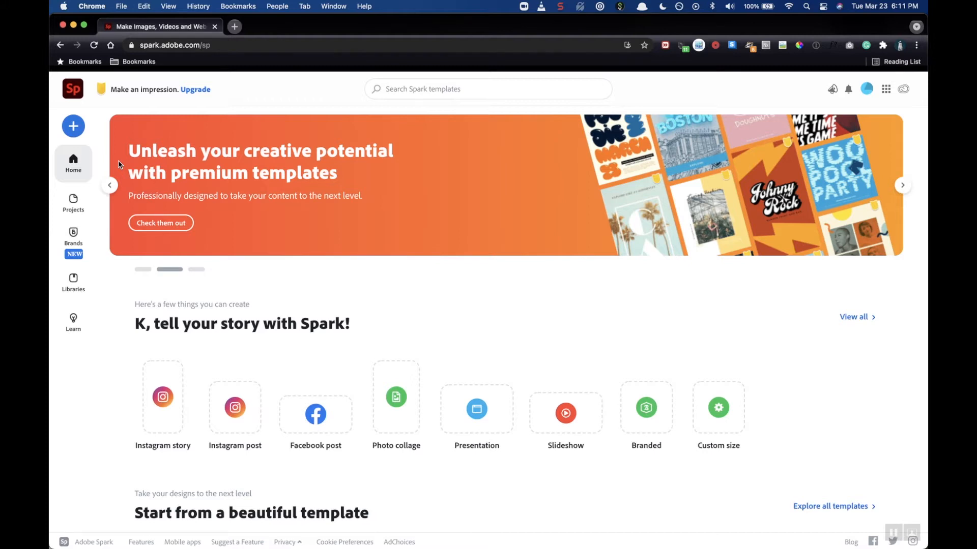
left_click(73, 133)
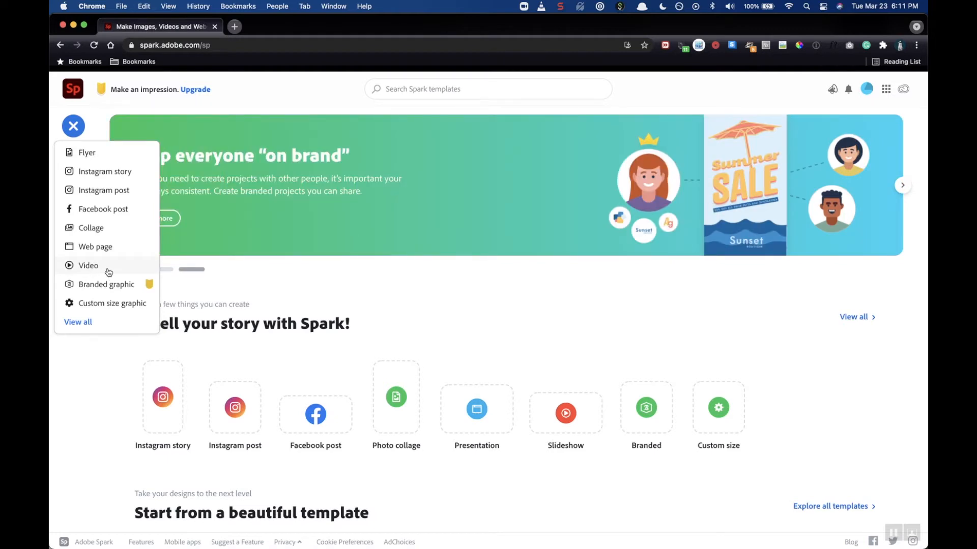
left_click(108, 270)
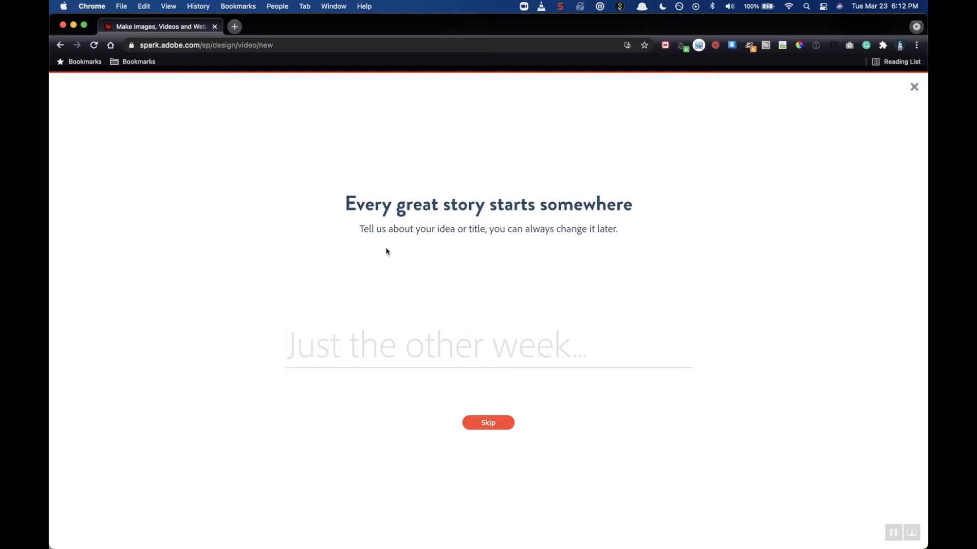
type("My Awesome K")
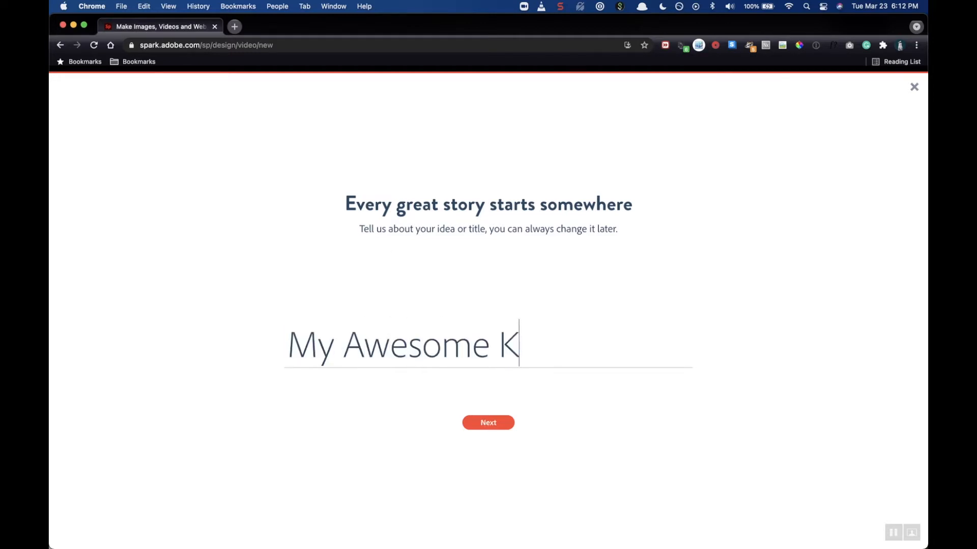
key("BackSpace")
type("Video")
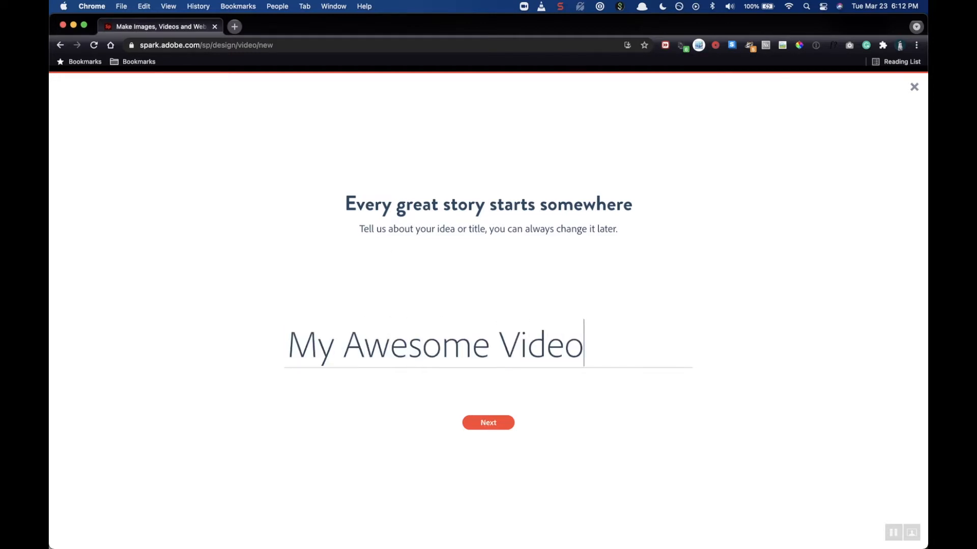
left_click(490, 424)
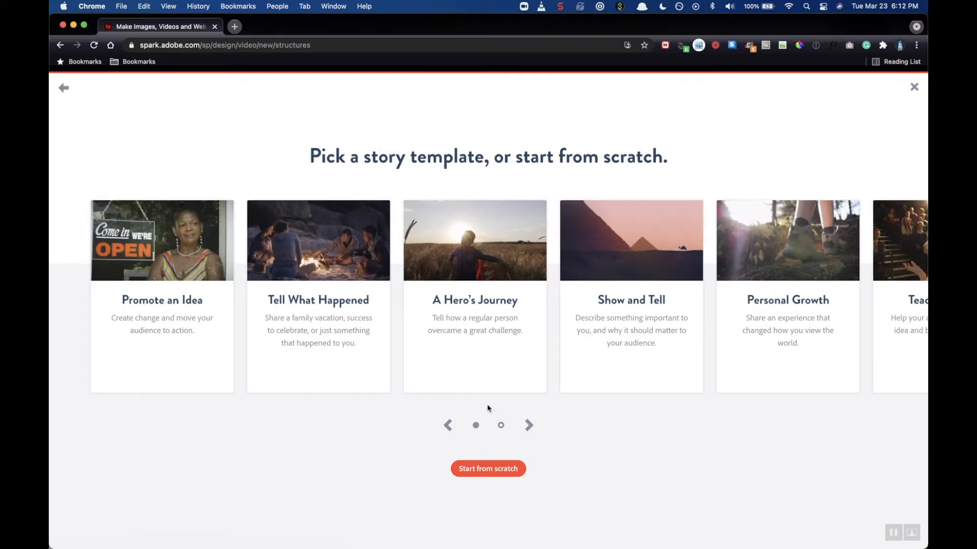
- Look through the story templates and start the video from scratch
mouse_move(456, 227)
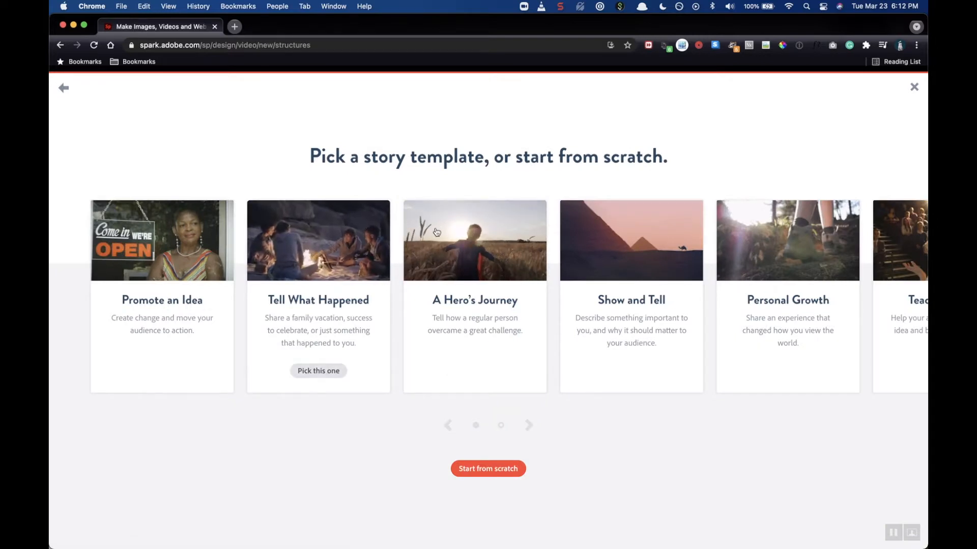
scroll(443, 234, "right", 10)
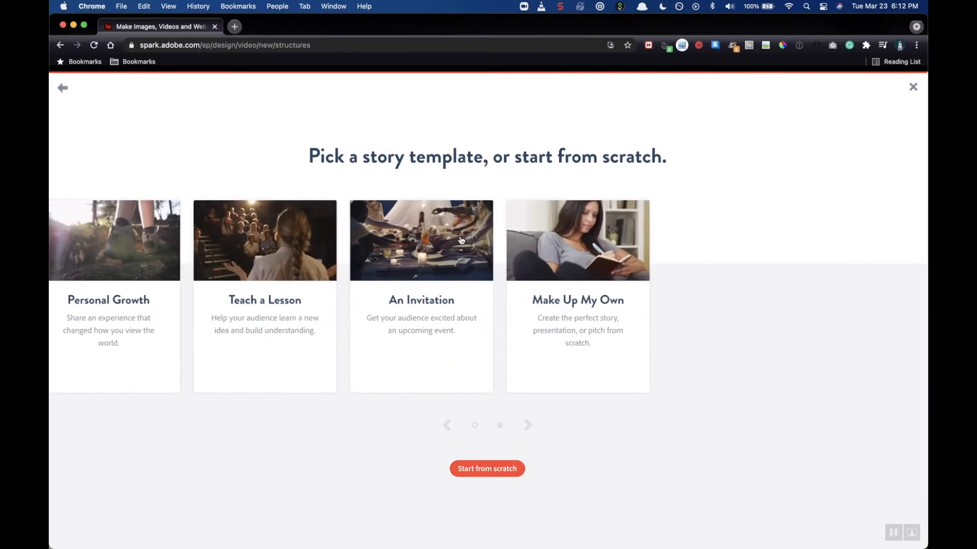
scroll(461, 240, "left", 10)
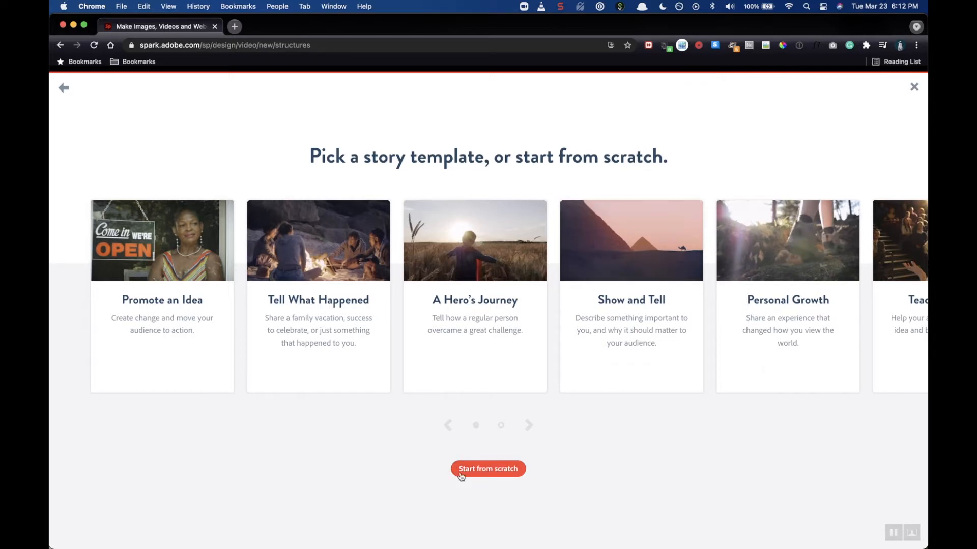
left_click(468, 470)
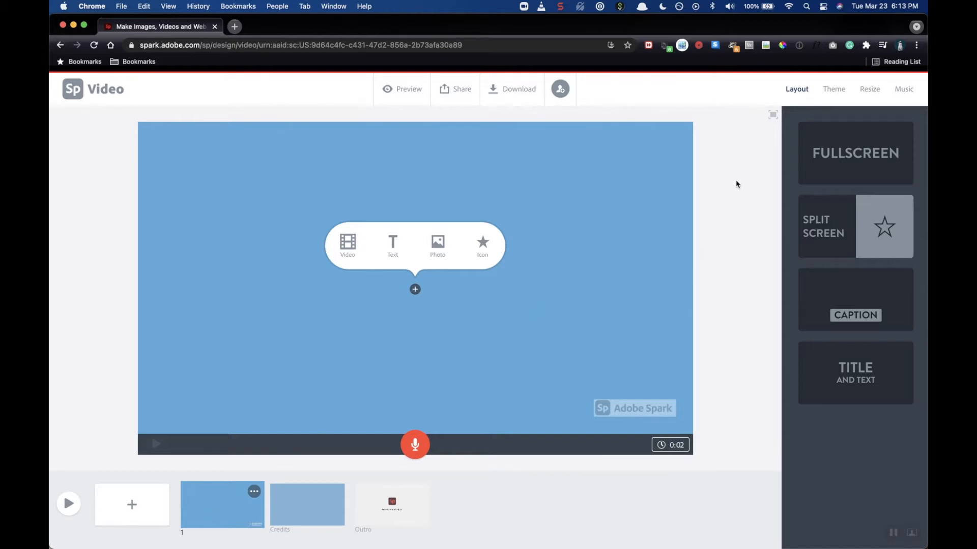
- Browse the available themes and apply the Statement theme in its blue colour variant
left_click(829, 92)
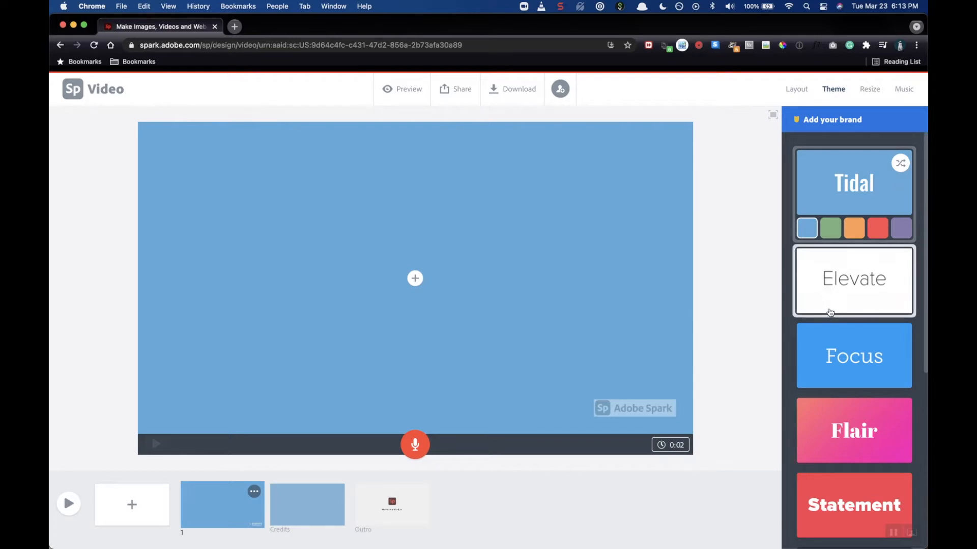
scroll(830, 312, "down", 10)
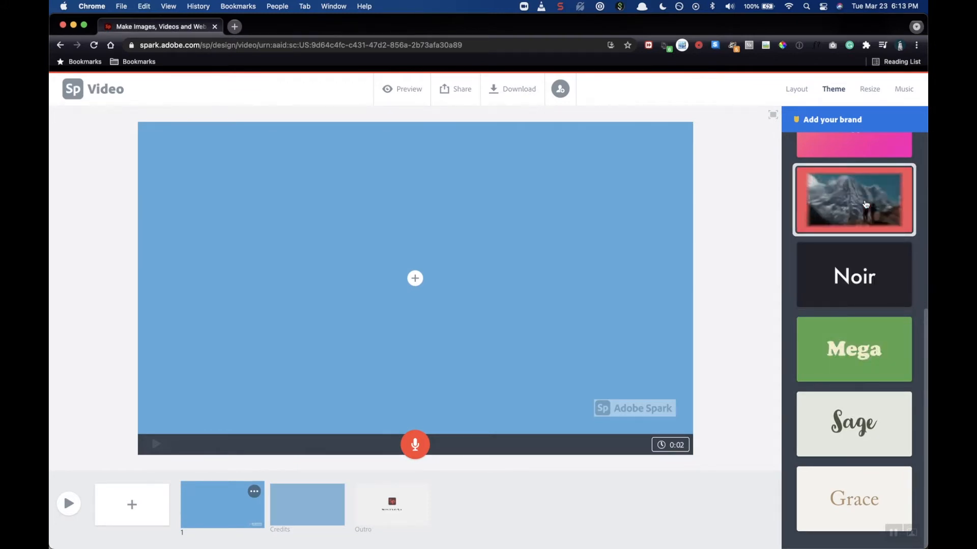
scroll(866, 204, "up", 3)
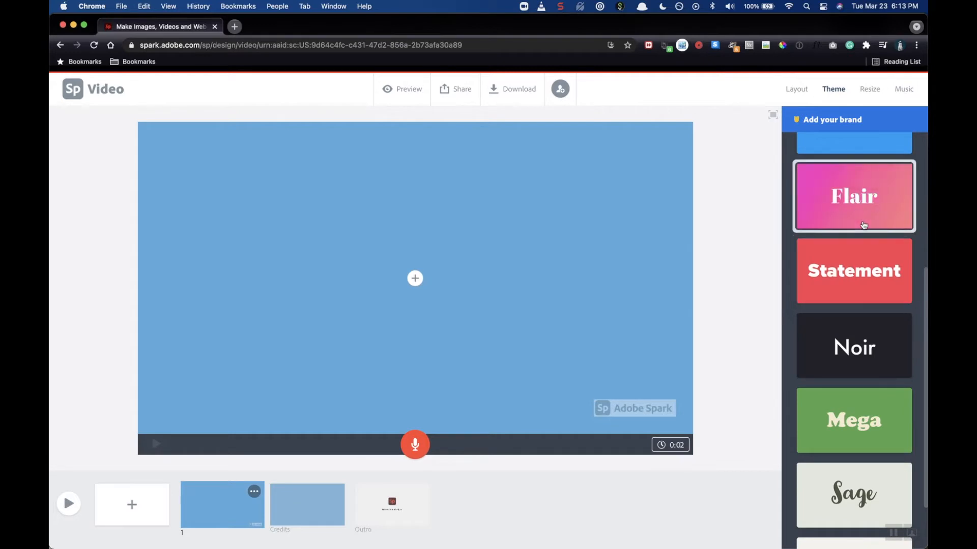
scroll(867, 215, "up", 4)
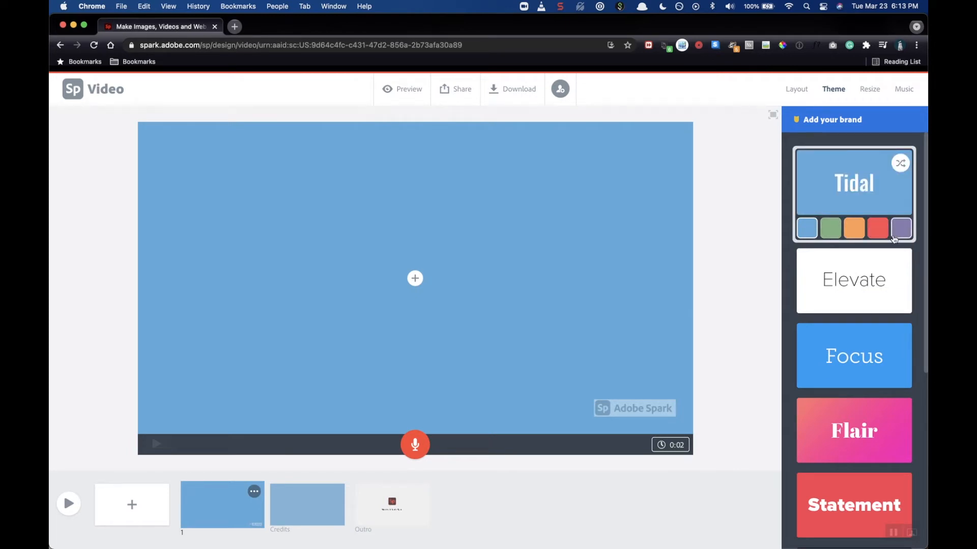
scroll(852, 358, "down", 3)
scroll(850, 360, "down", 1)
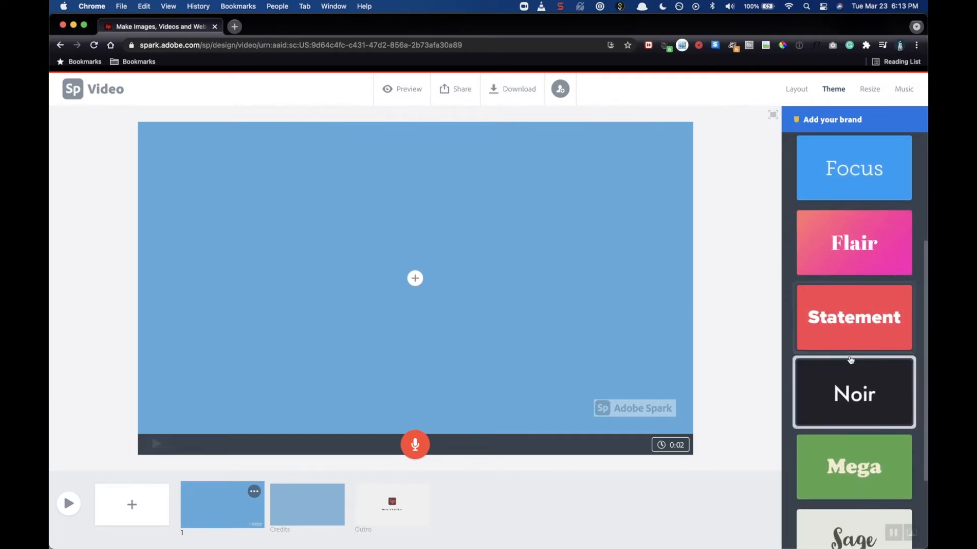
scroll(852, 265, "up", 1)
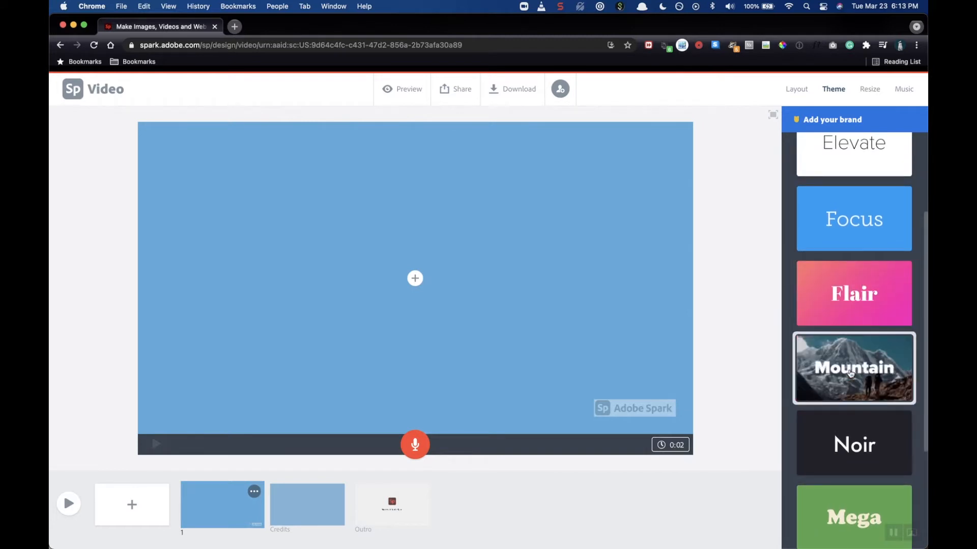
left_click(857, 370)
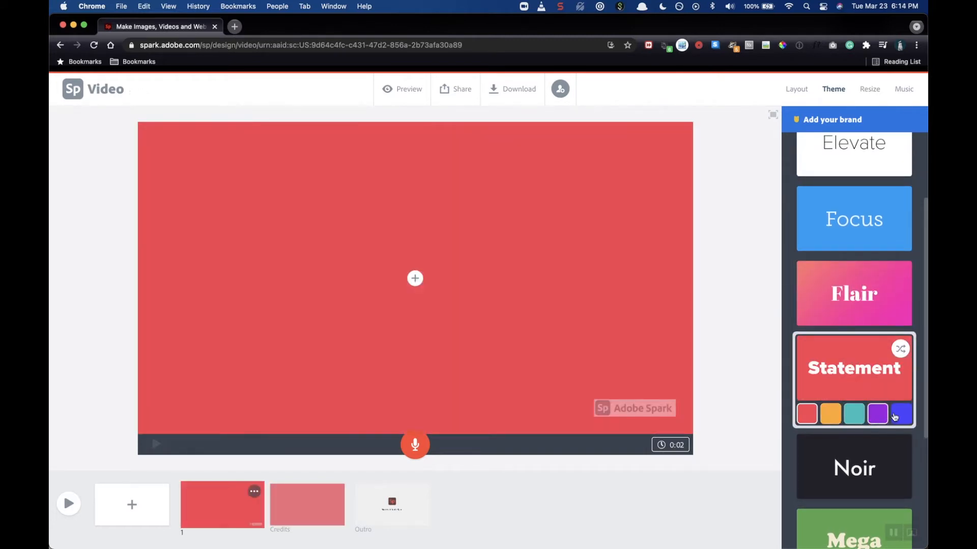
left_click(896, 416)
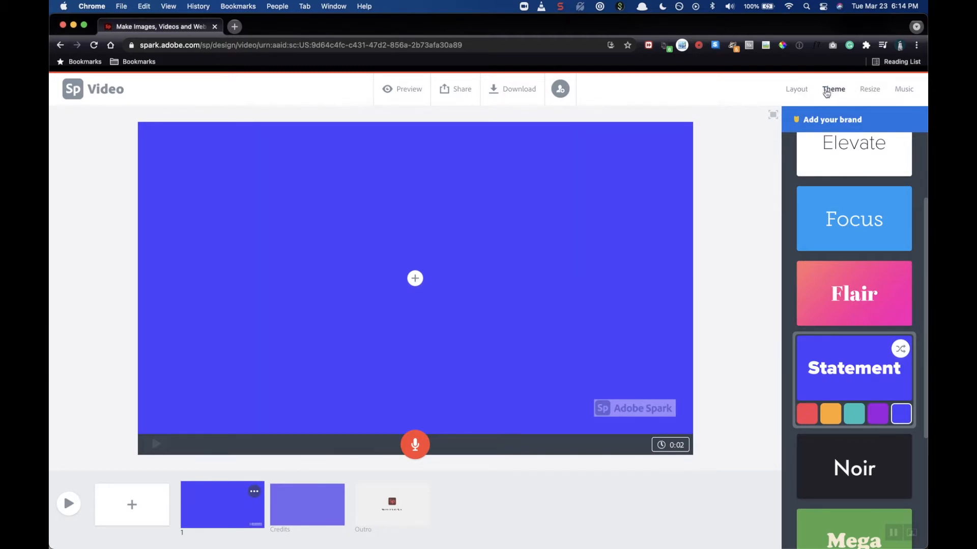
- Try the Split Screen and Caption layouts on the first slide, and settle on the Title and Text layout
left_click(797, 92)
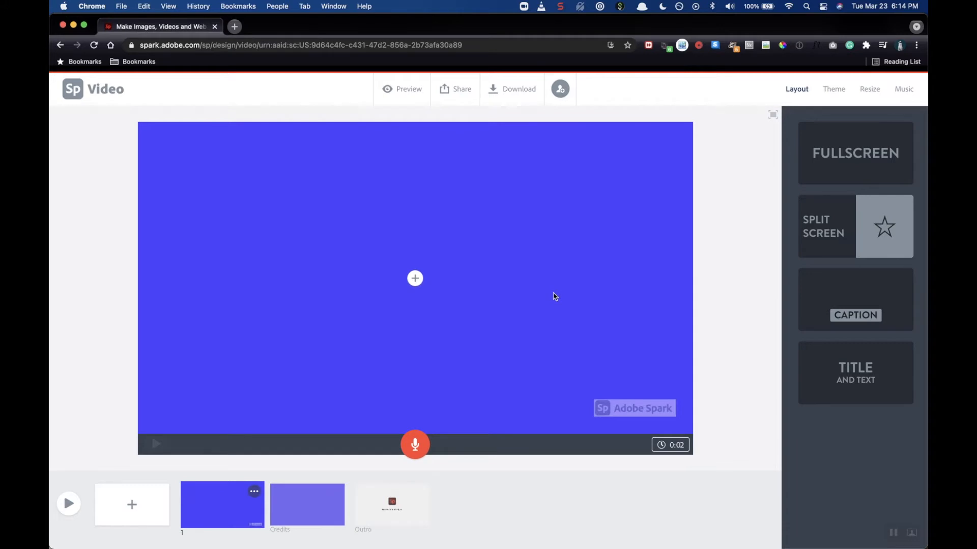
left_click(862, 243)
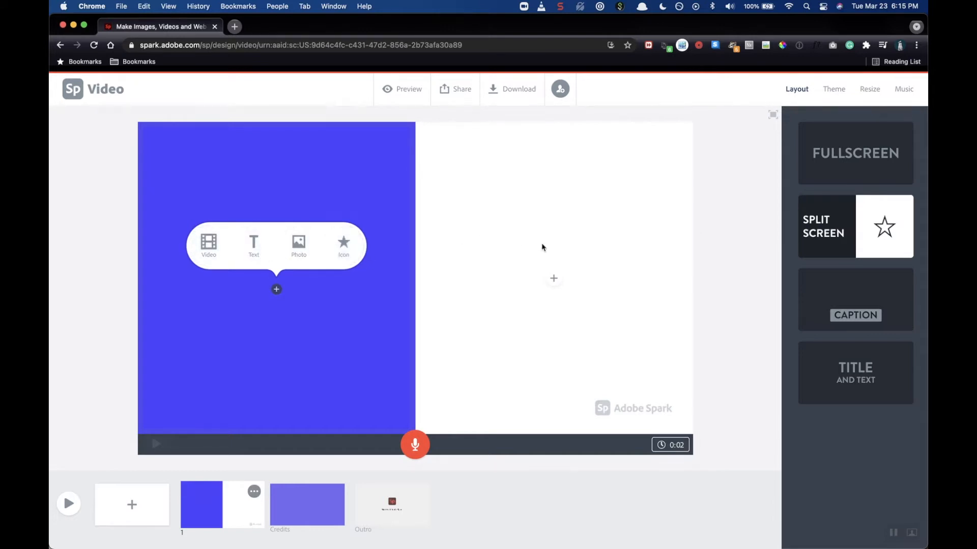
left_click(852, 310)
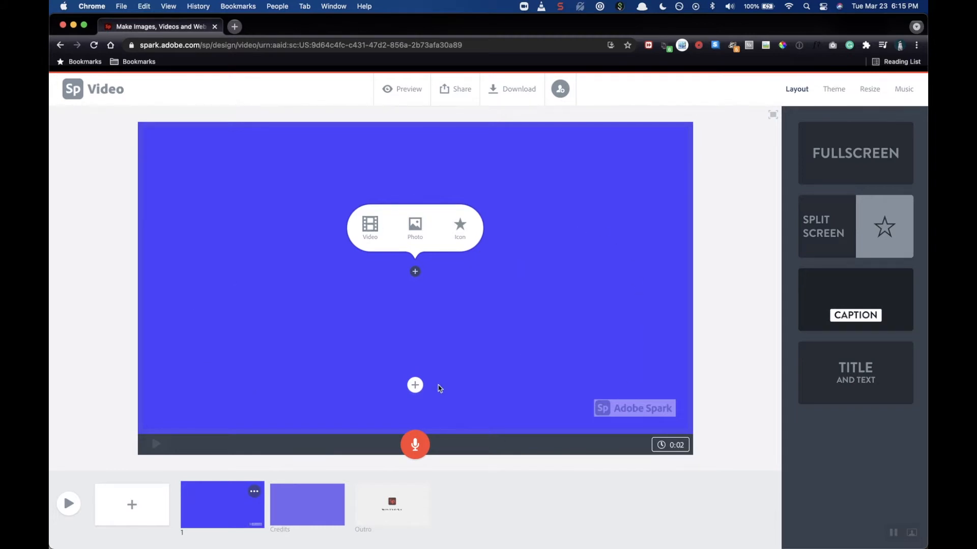
left_click(842, 380)
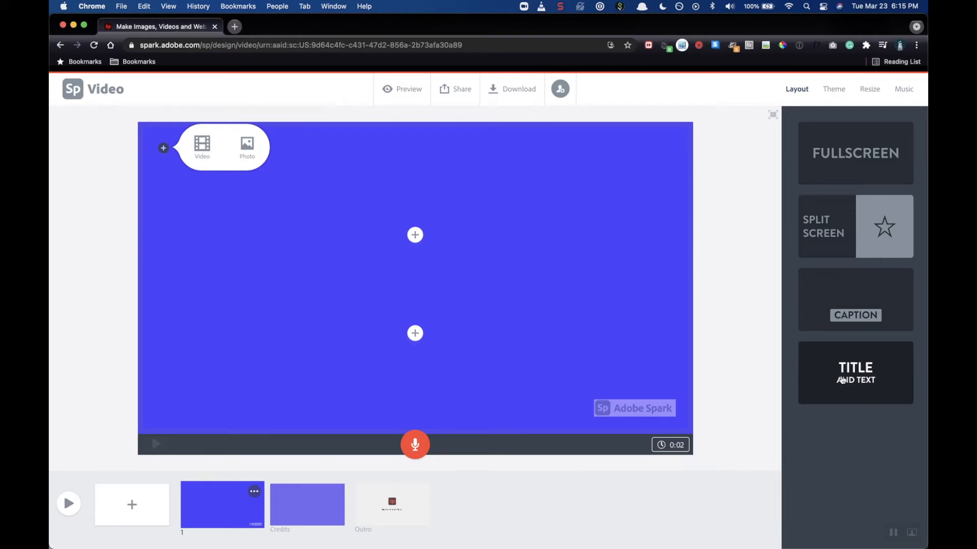
- Enter "My Awesome Video" as the title text of the first slide
left_click(415, 235)
type("My")
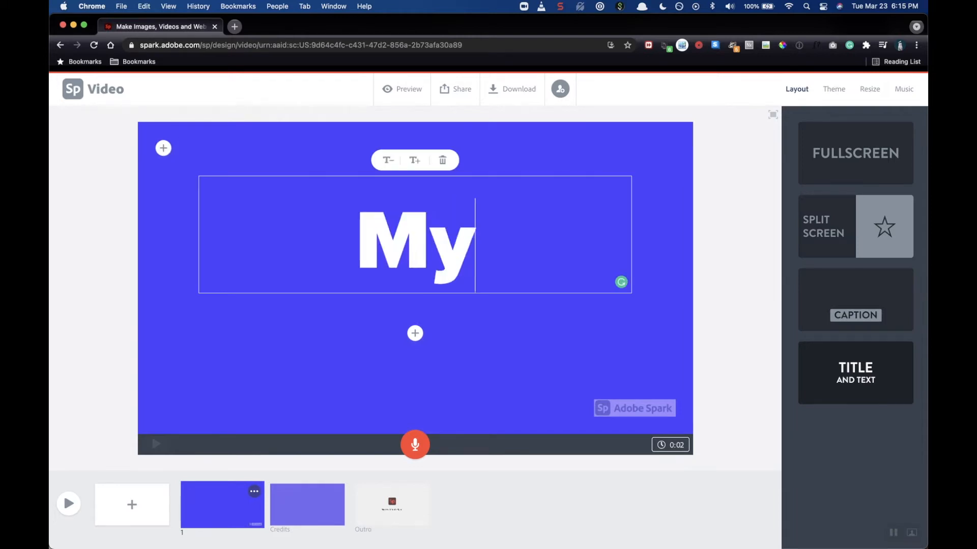
type(" Awesome Video")
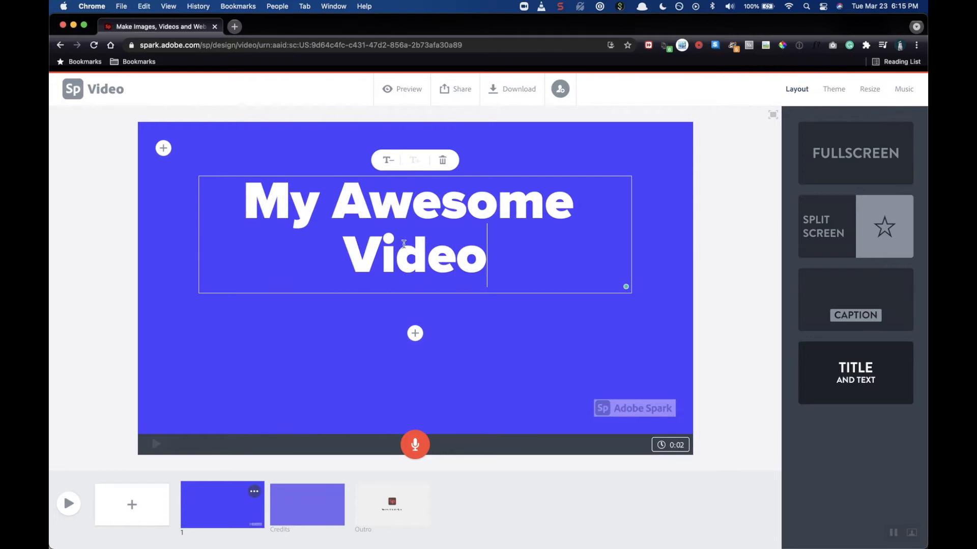
- Add the subtitle "Adobe Spark 101" beneath the title on the first slide
left_click(415, 334)
type("Sdoe")
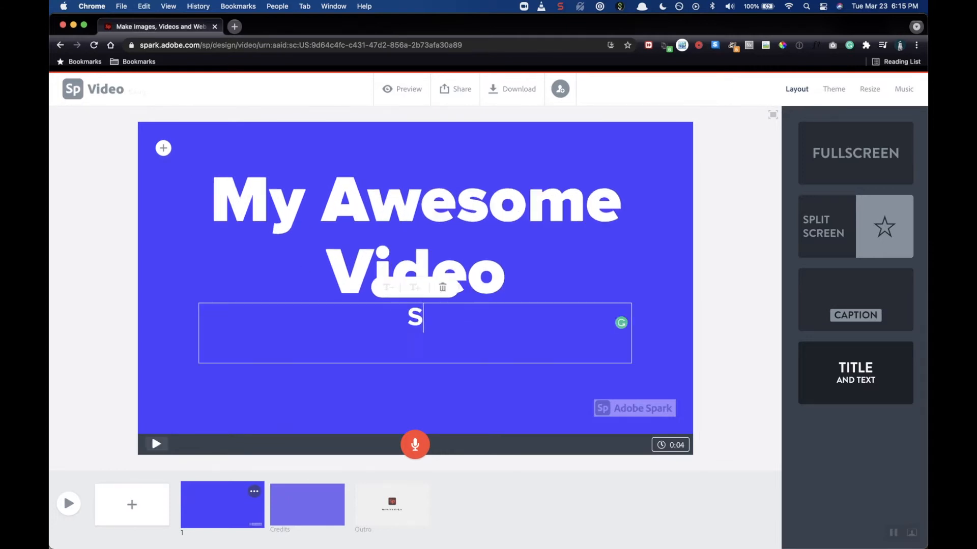
key("BackSpace")
key("BackSpace")
key("BackSpace")
key("BackSpace")
type("Adob")
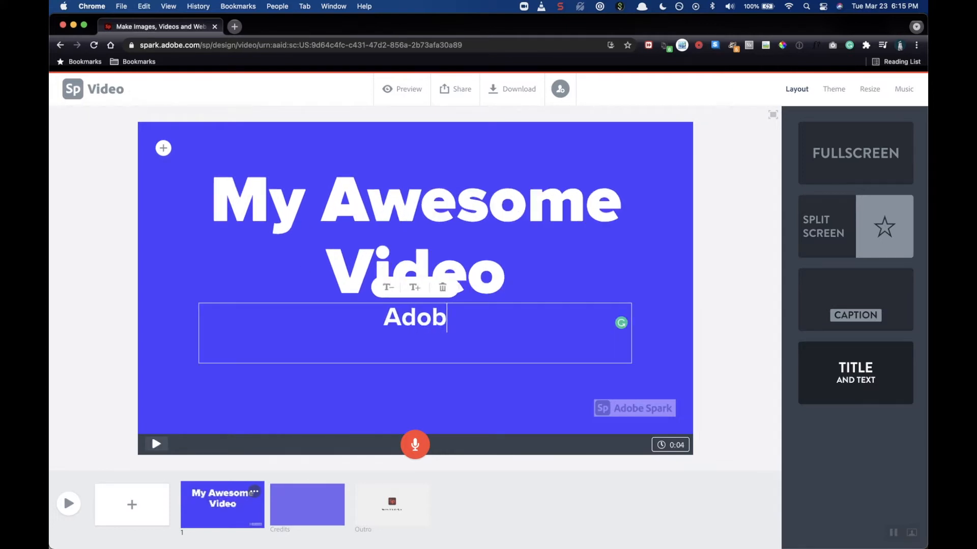
type("e Spark 101")
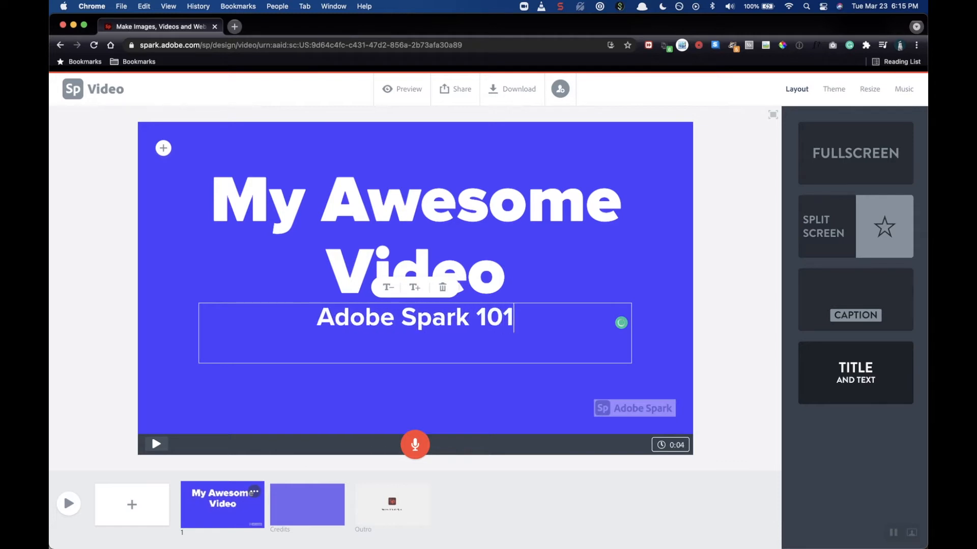
left_click(548, 520)
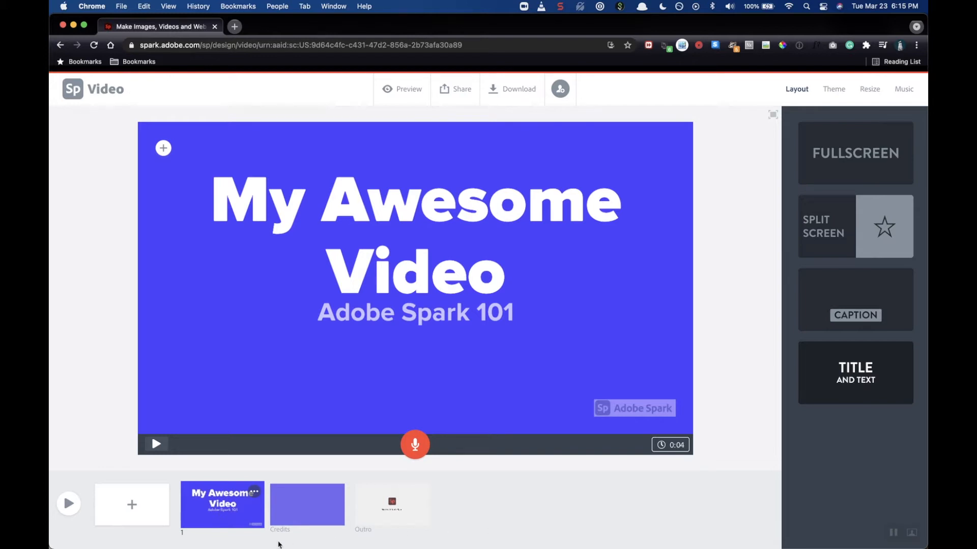
- Add a second slide with the text "Important information to know"
left_click(132, 504)
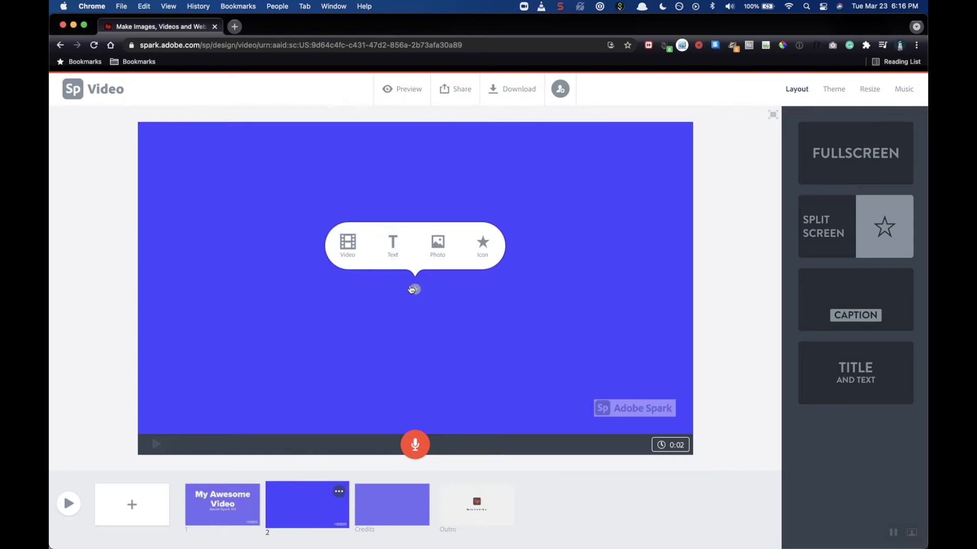
left_click(389, 243)
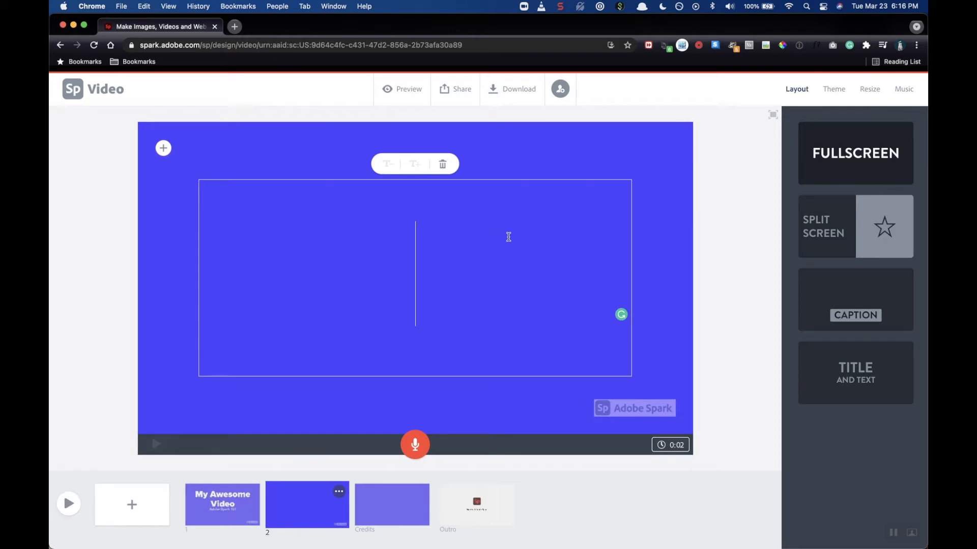
type("Important")
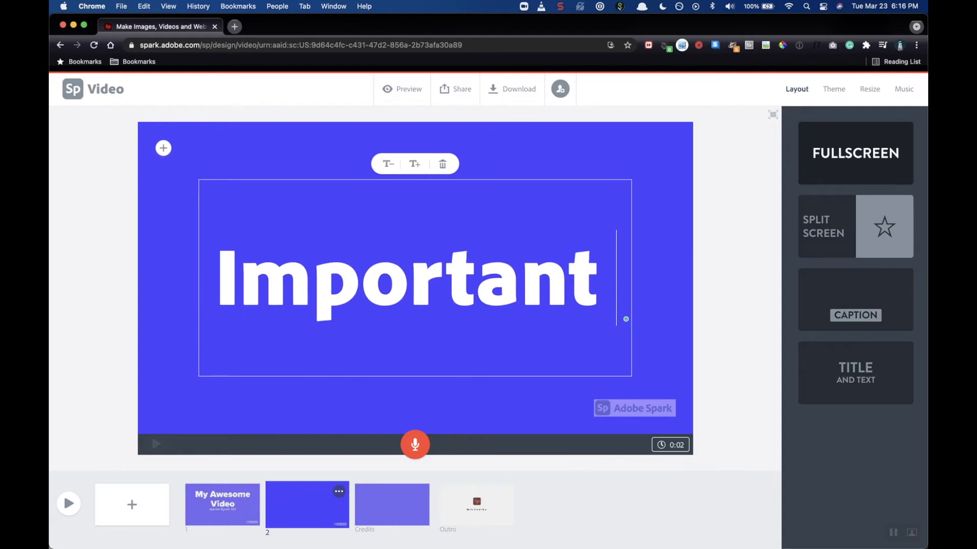
type(" inofr")
key("BackSpace")
key("BackSpace")
key("BackSpace")
type("form")
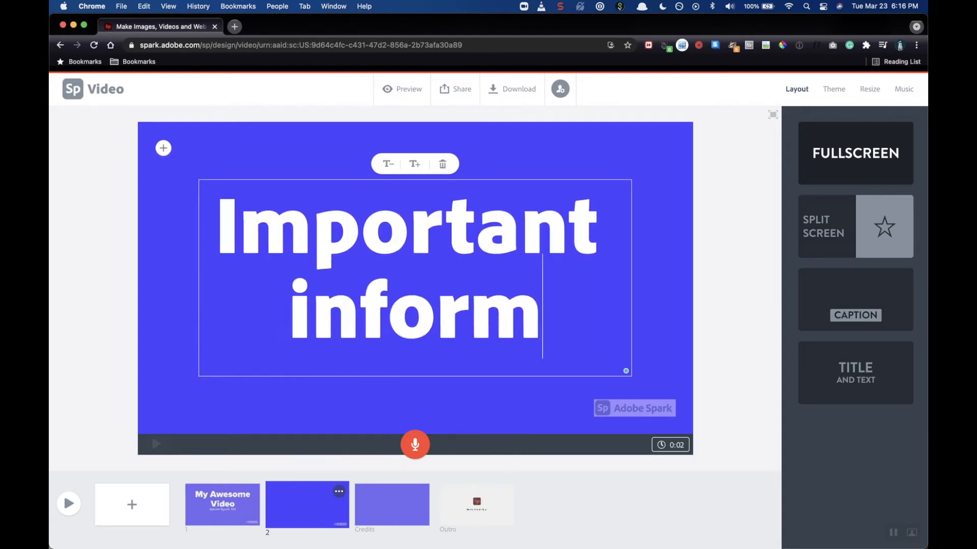
type("ation to know")
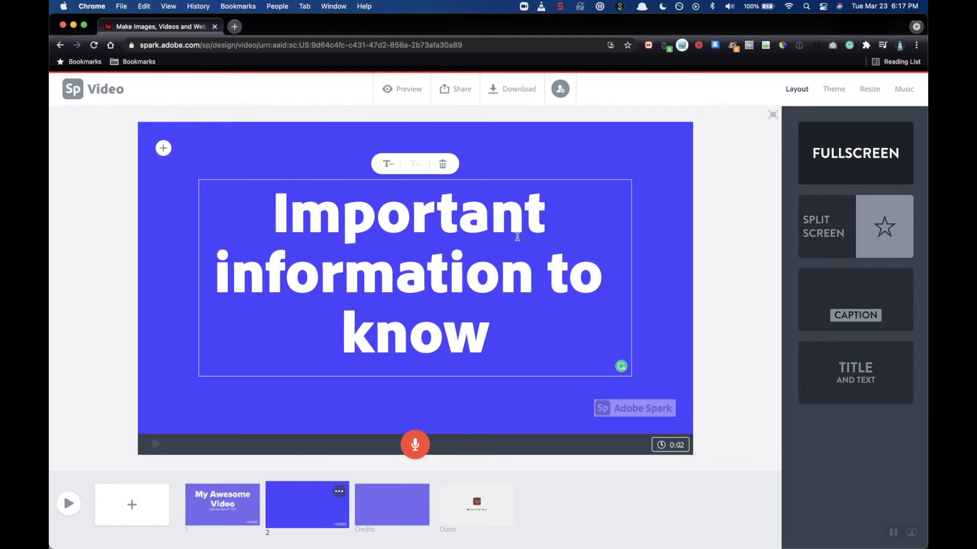
- Reduce the second slide's text by three size steps and enlarge it by two
left_click_drag(523, 342, 437, 226)
left_click(514, 337)
left_click(389, 165)
left_click(389, 165)
left_click(389, 164)
left_click(413, 166)
left_click(413, 166)
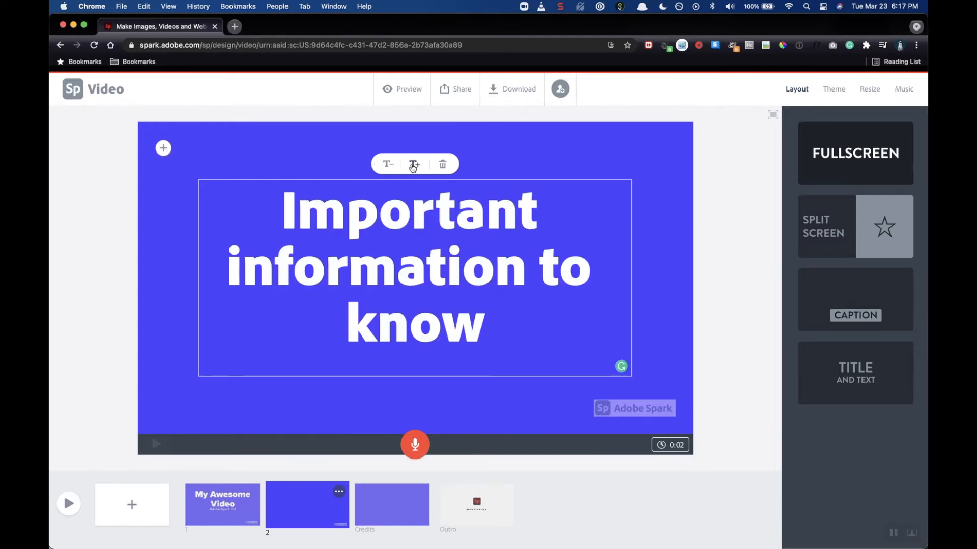
- Replace the second slide's text with "My awesome content"
left_click(442, 166)
left_click(415, 273)
left_click(392, 239)
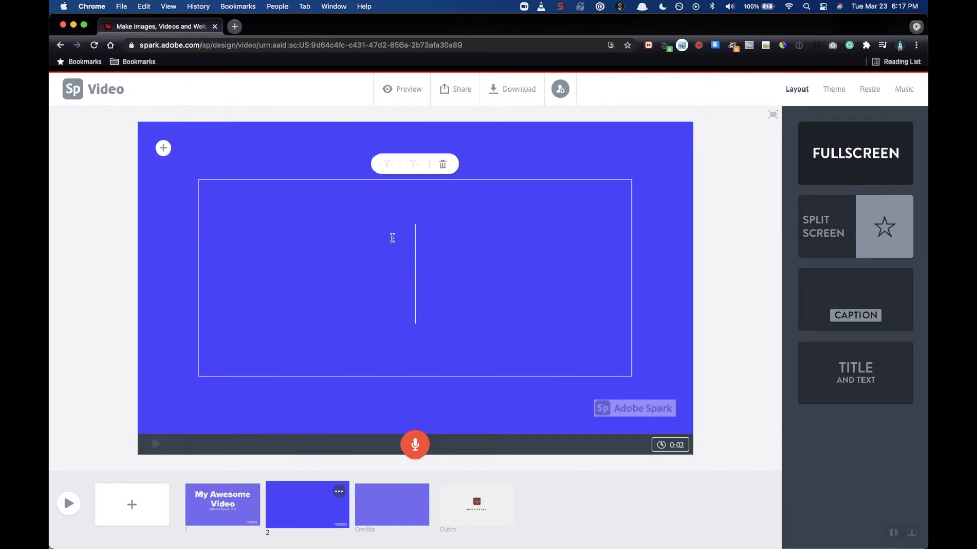
type("My awe")
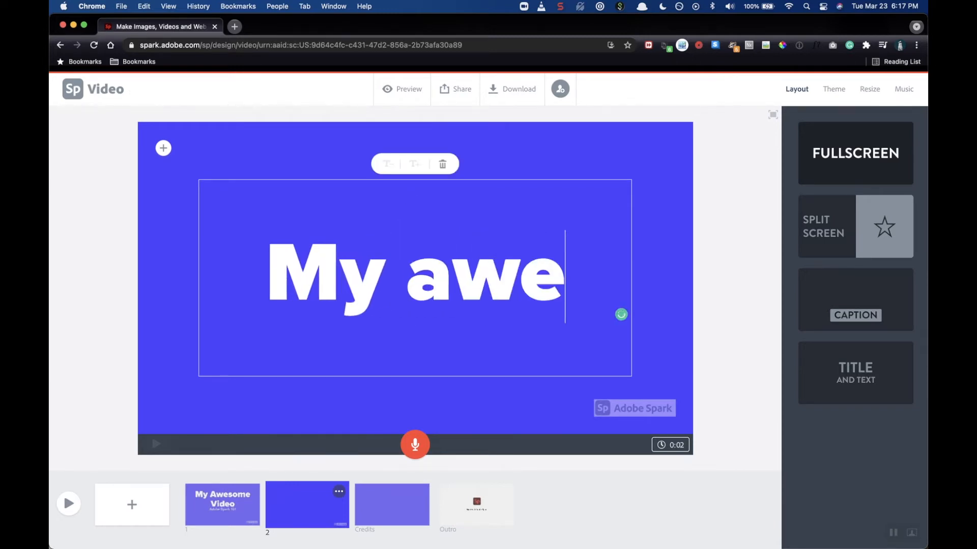
type("some content")
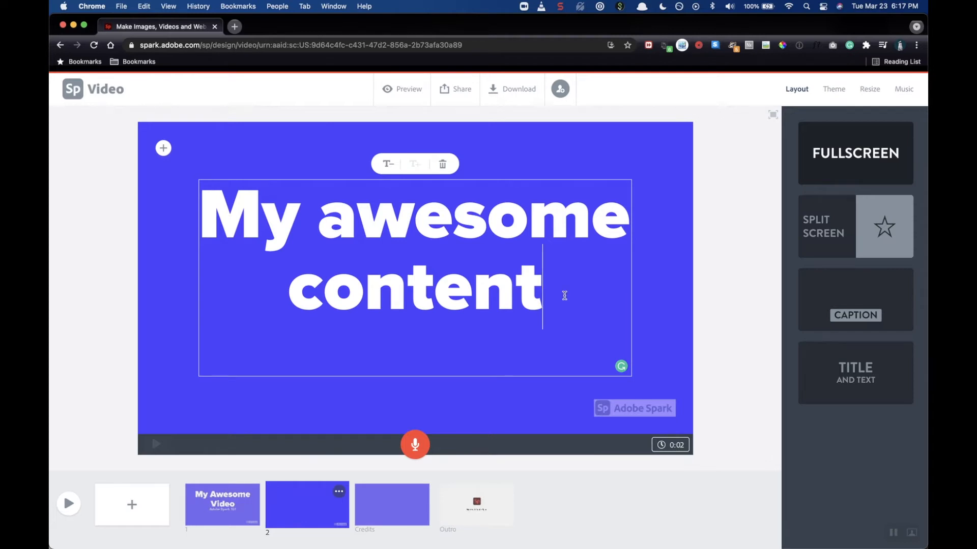
left_click(617, 163)
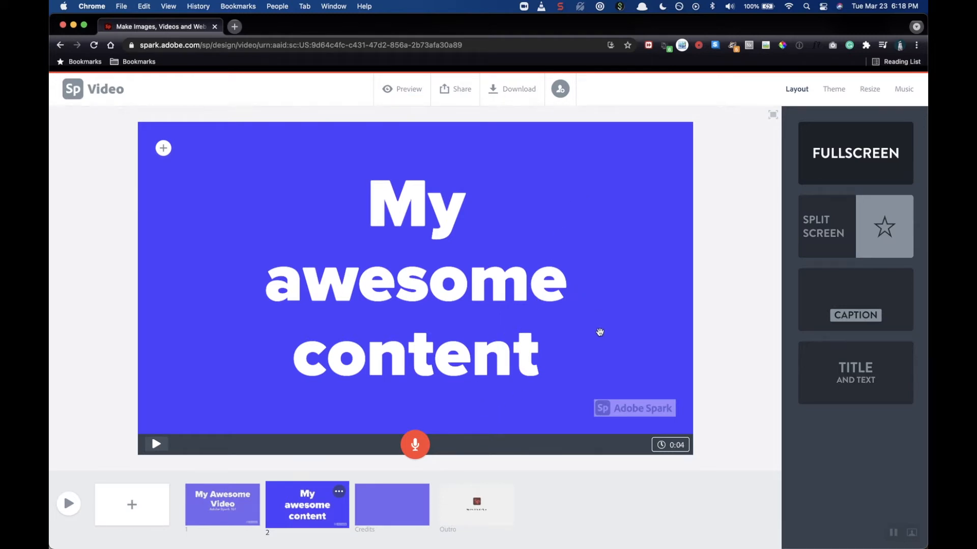
- Set the second slide's duration to 5 seconds
left_click(664, 453)
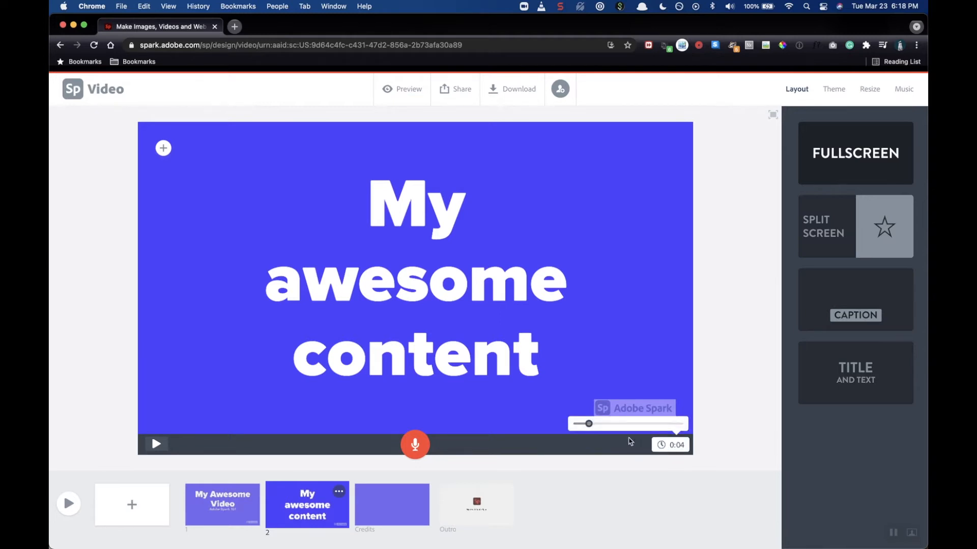
left_click_drag(589, 428, 684, 434)
left_click_drag(678, 426, 589, 426)
mouse_move(578, 425)
left_mouse_down()
mouse_move(624, 425)
mouse_move(594, 427)
left_mouse_up()
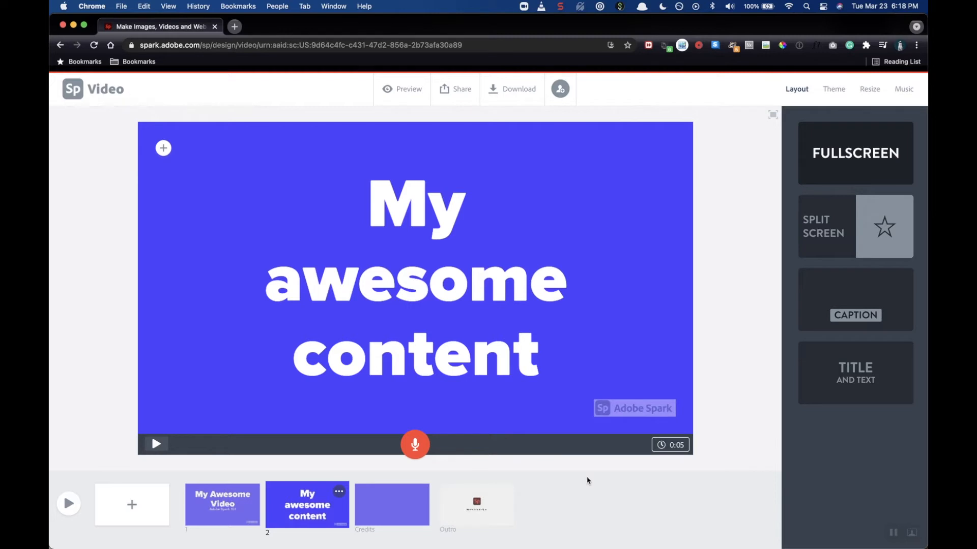
- Add a third slide, search the free photos for "Mountain" and insert the picture of the pointed peak under a red sky
left_click(124, 513)
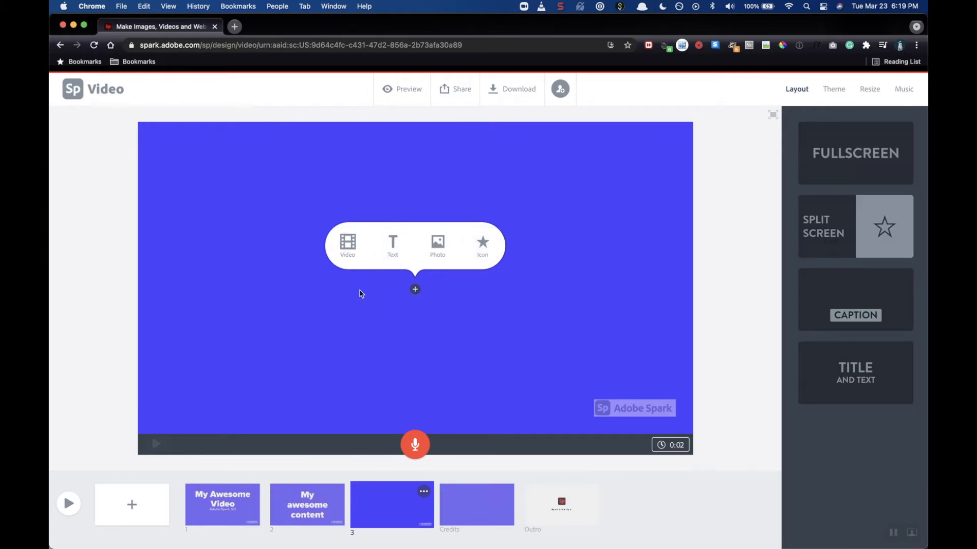
left_click(435, 248)
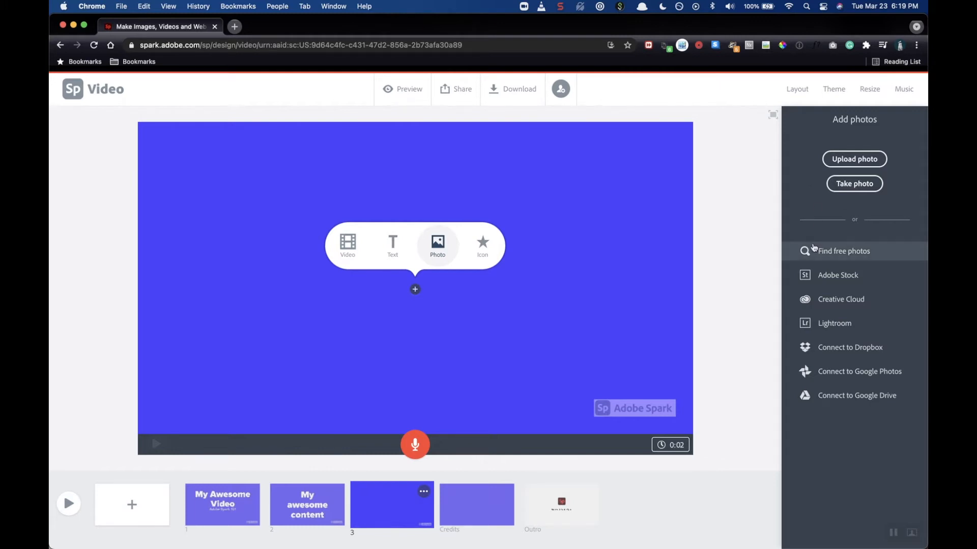
left_click(844, 256)
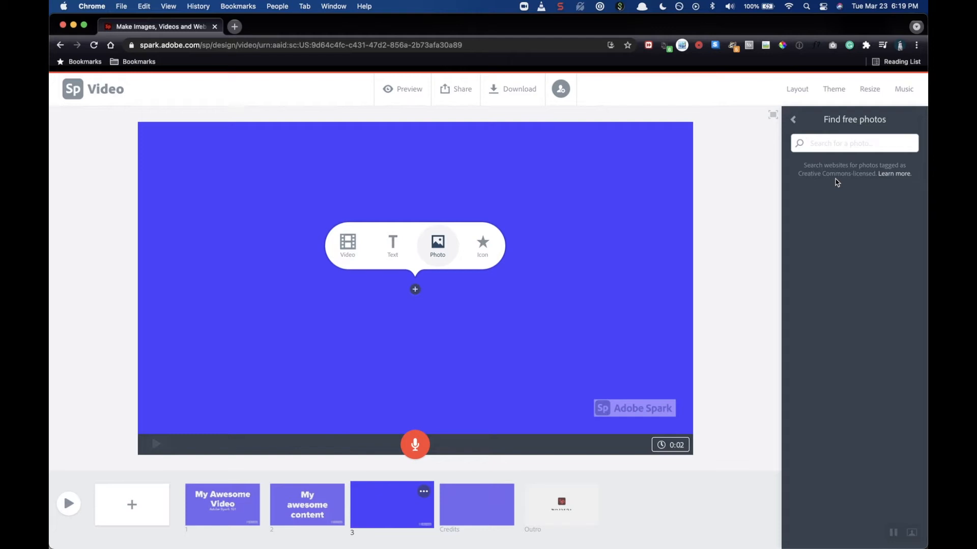
type("Mountain")
key("Return")
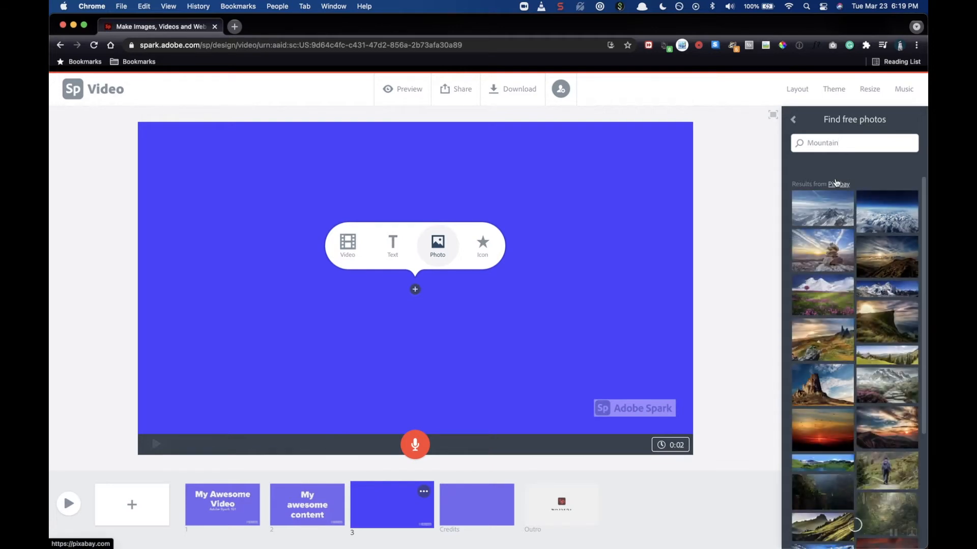
scroll(851, 296, "down", 2)
scroll(851, 295, "down", 4)
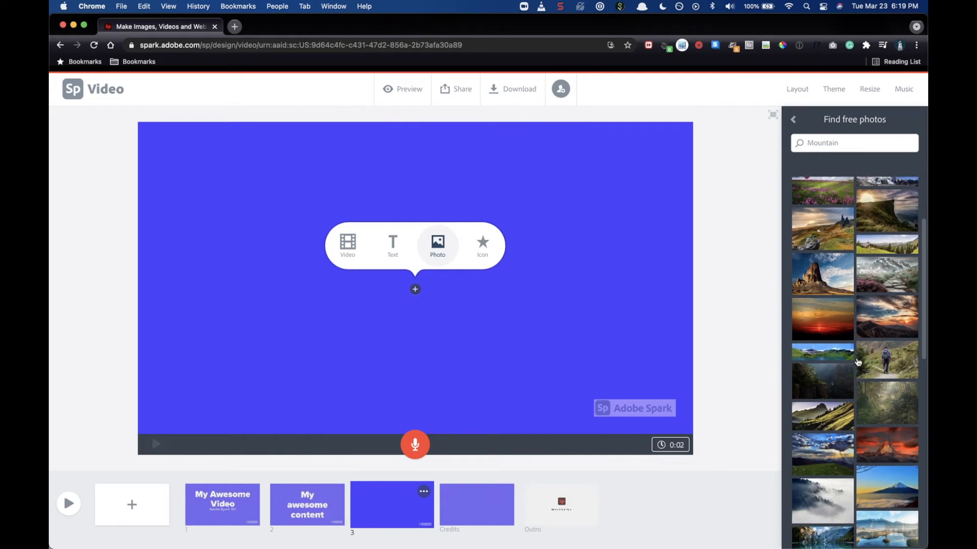
left_click(870, 446)
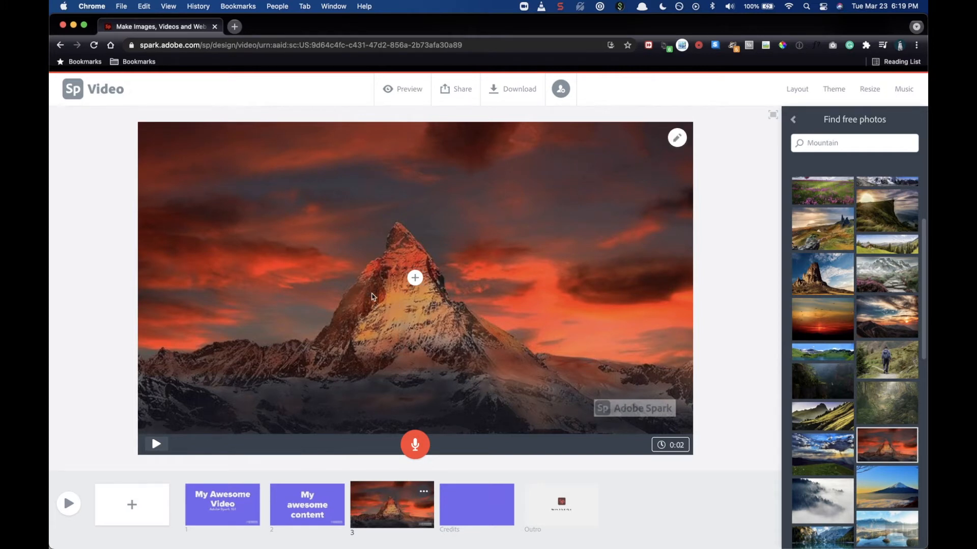
- Zoom the mountain photo on the third slide in one step and back out one step
left_click(676, 142)
left_click(676, 158)
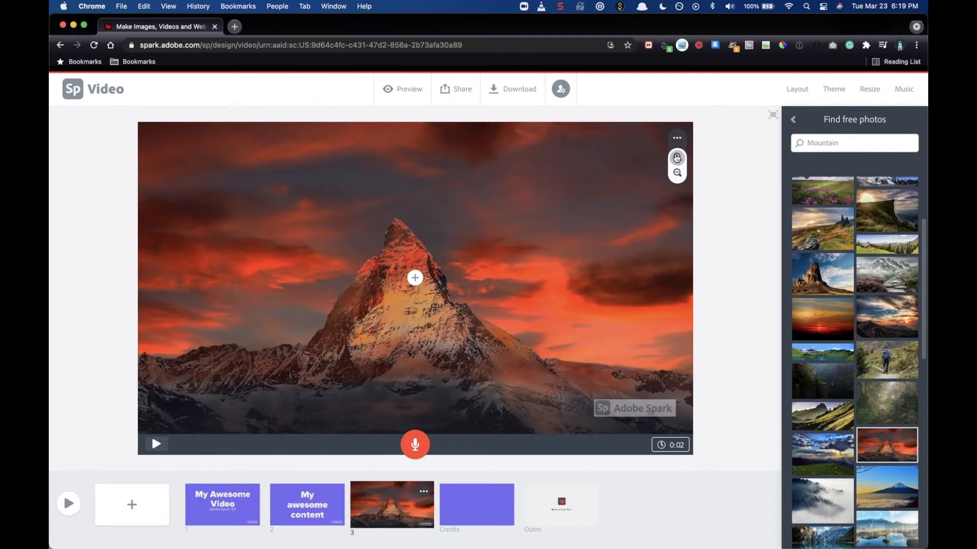
left_click(677, 172)
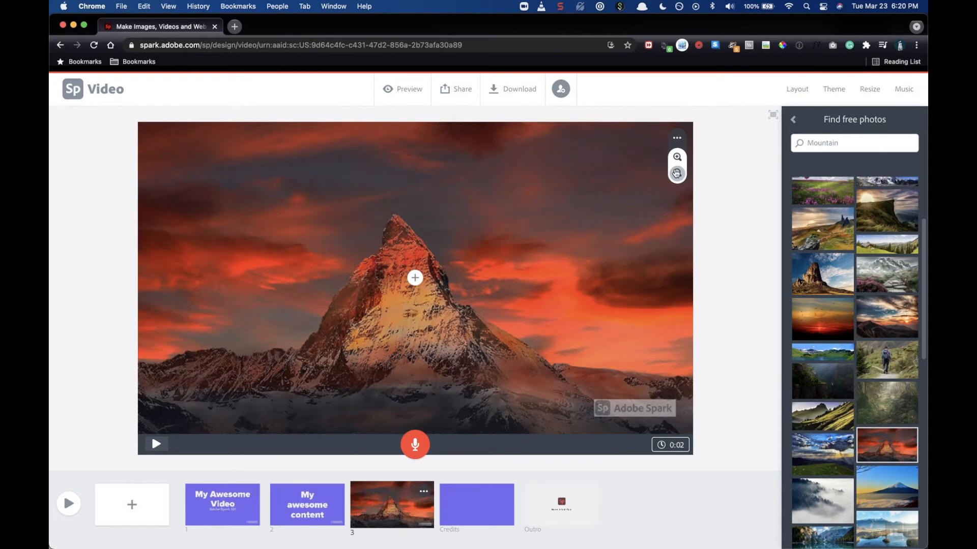
left_click(712, 245)
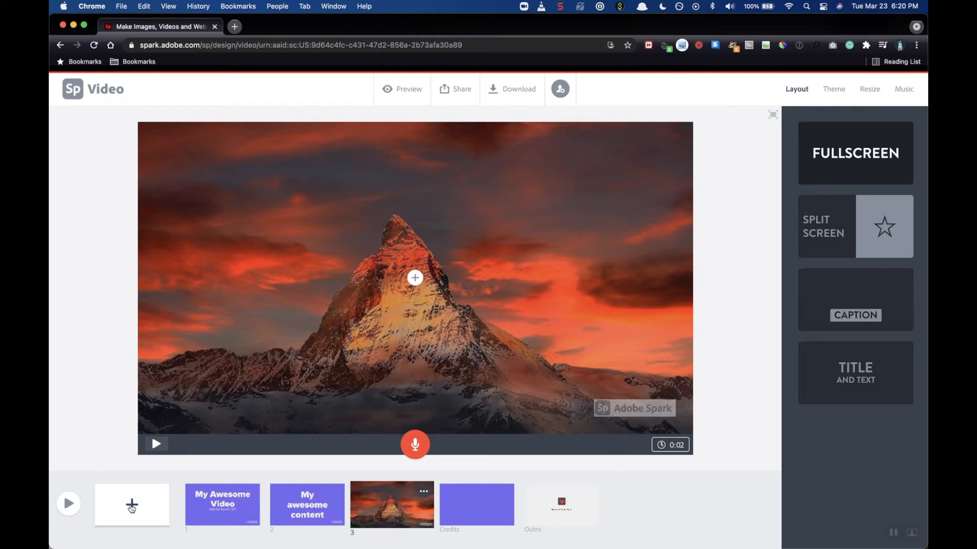
- Add a fourth slide and upload the Unsplash JPEG of scattered maps from the Desktop to it
left_click(132, 506)
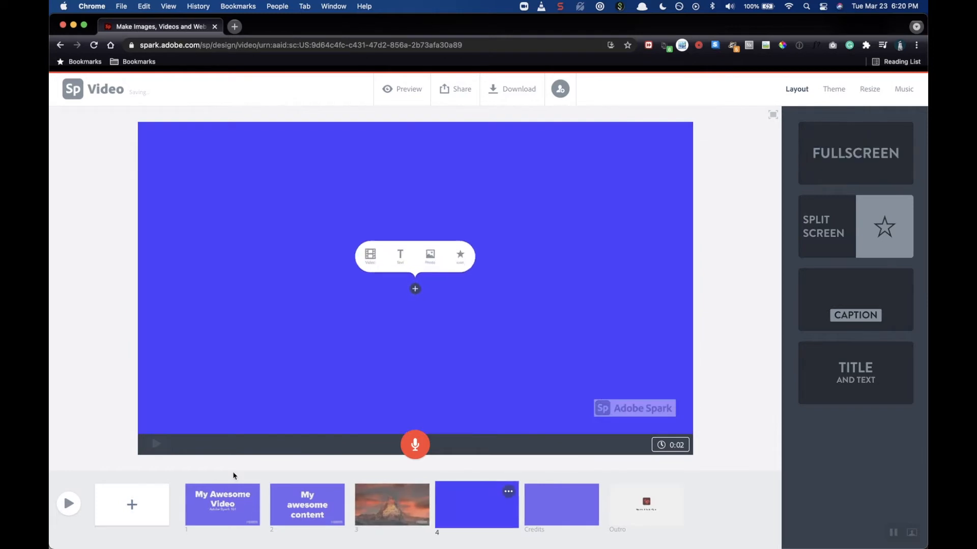
left_click(435, 253)
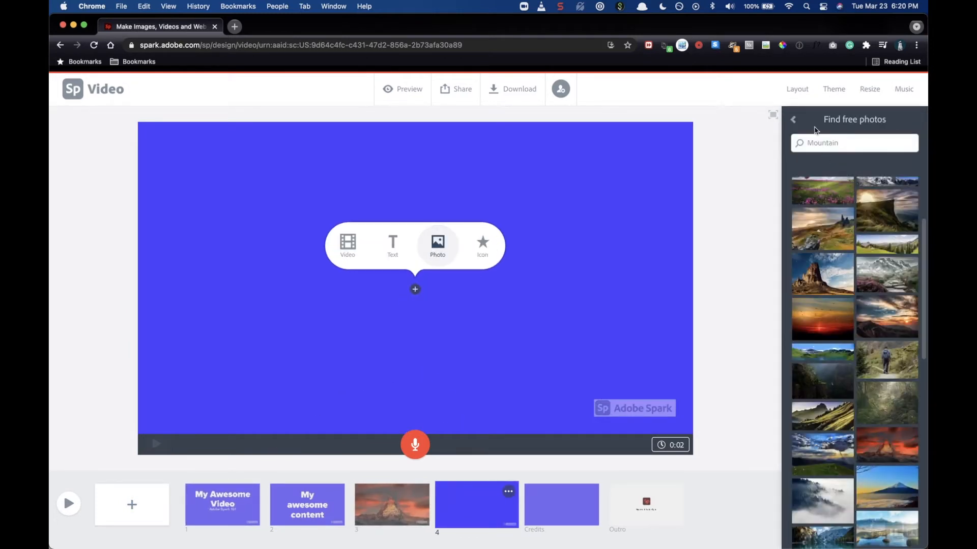
left_click(797, 123)
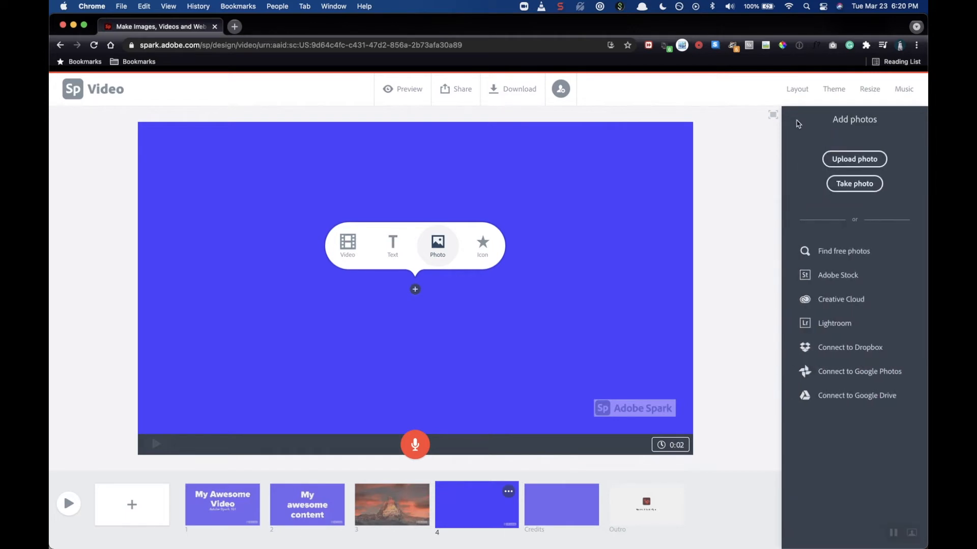
left_click(847, 162)
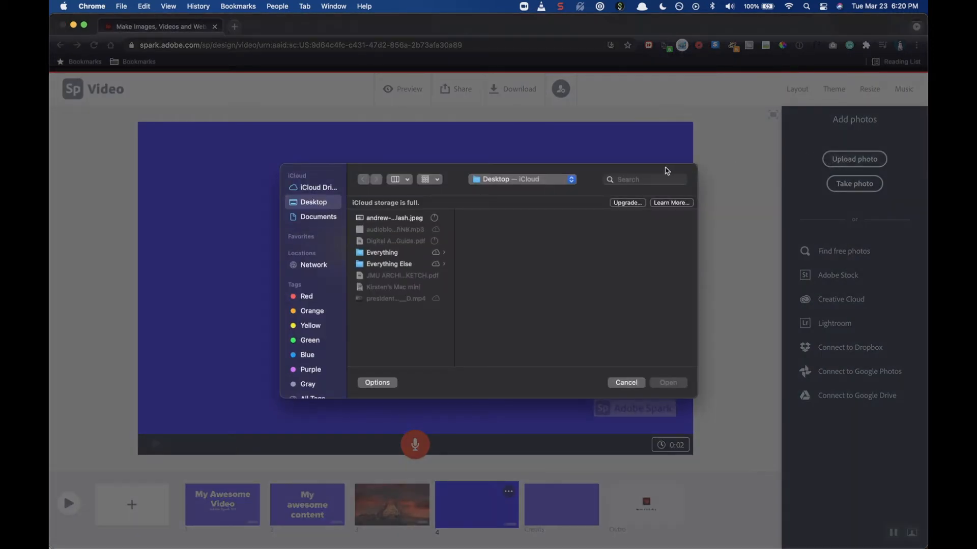
left_click(398, 218)
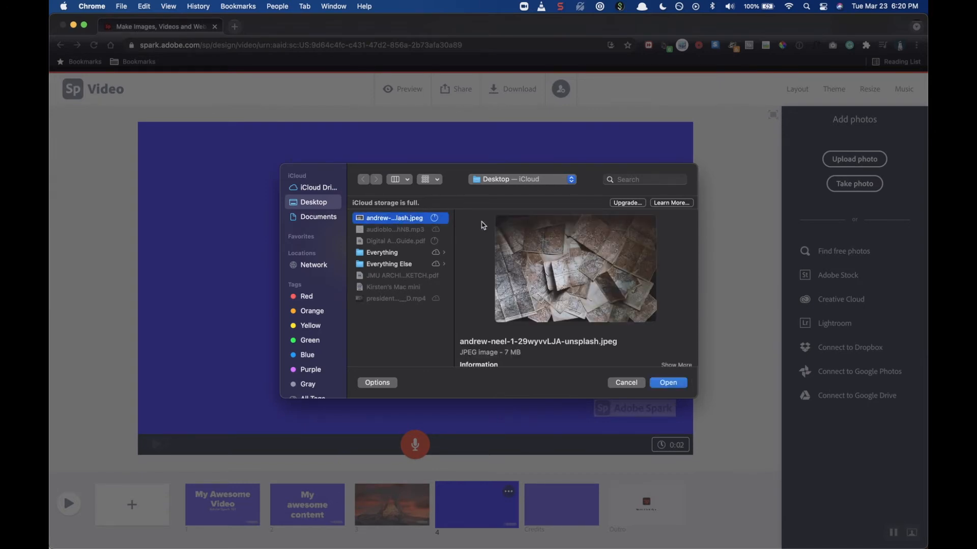
left_click(668, 383)
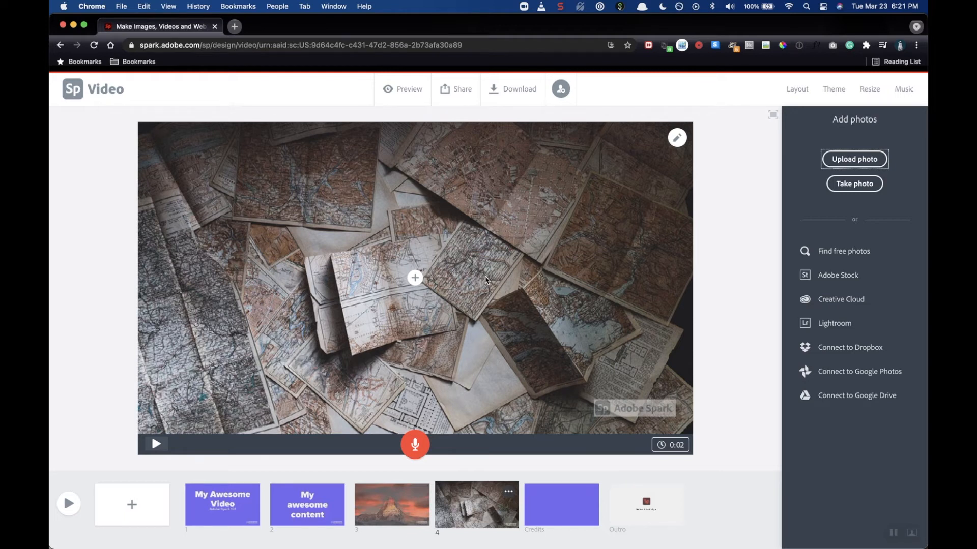
- Search the web for "jmu free media" in a new browser tab and open the Free Media for Creative Use guide
key("super+t")
type("jmu ")
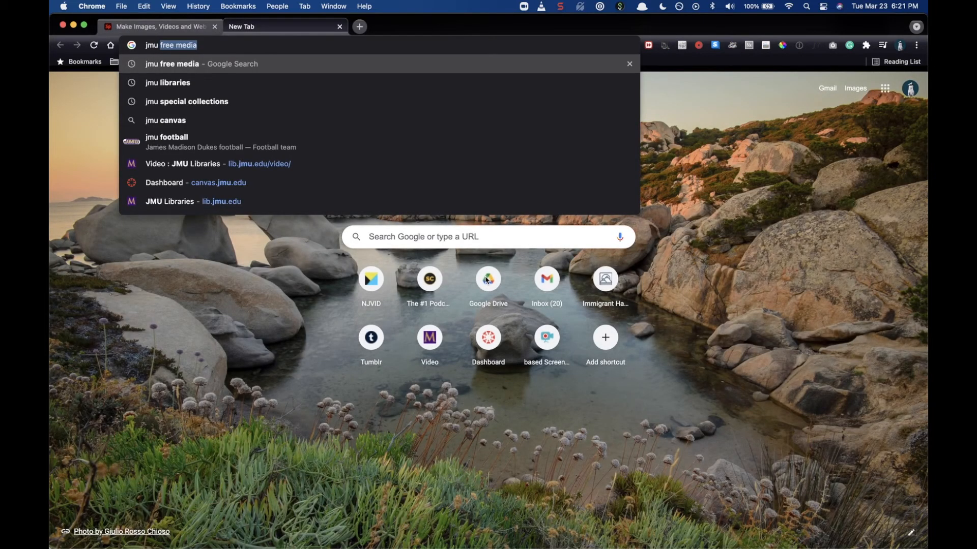
type("free media")
key("Return")
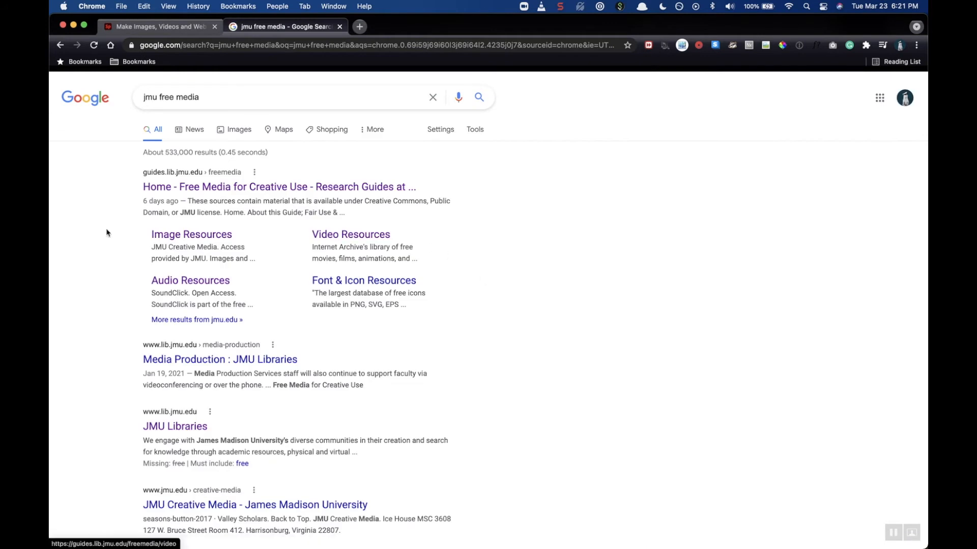
left_click(196, 190)
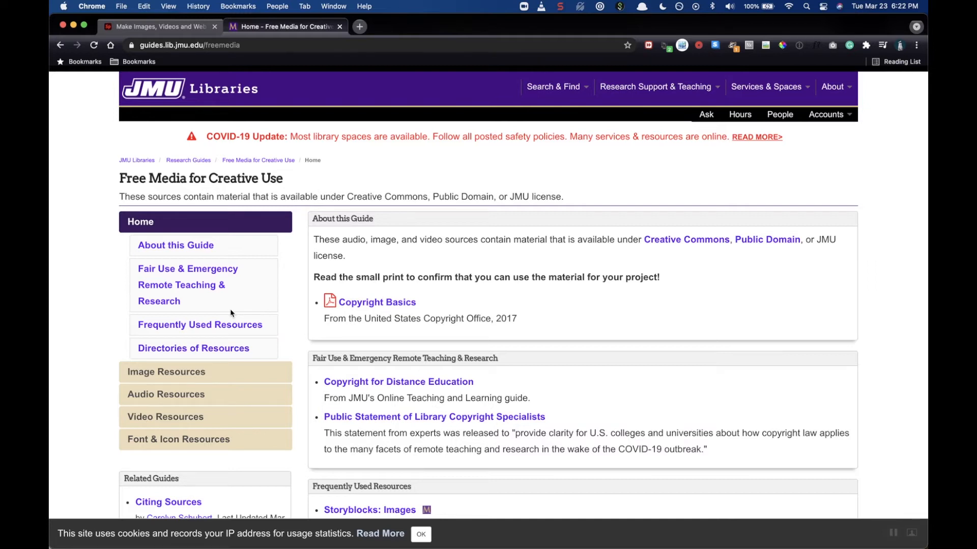
- Look through the guide's Image Resources and Video Resources pages for free media sources
left_click(159, 379)
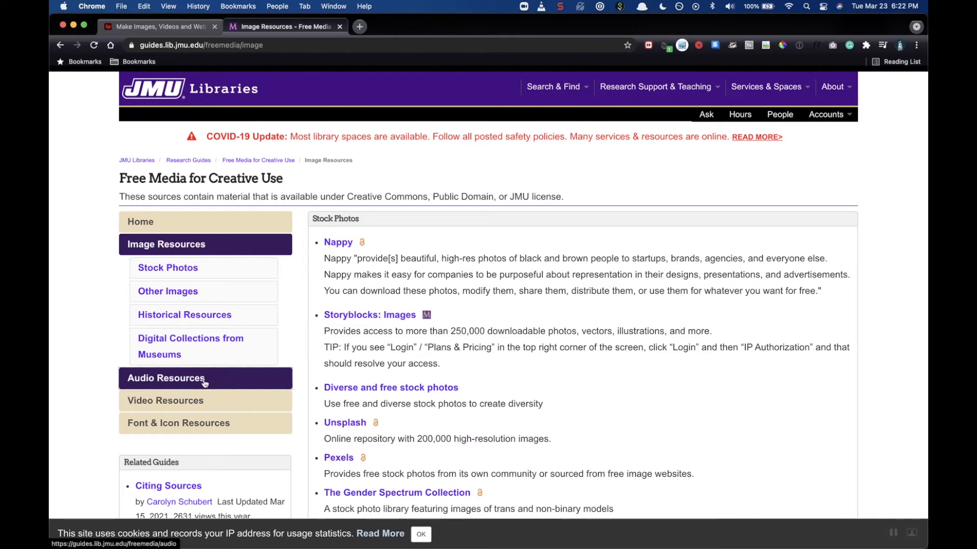
left_click(230, 403)
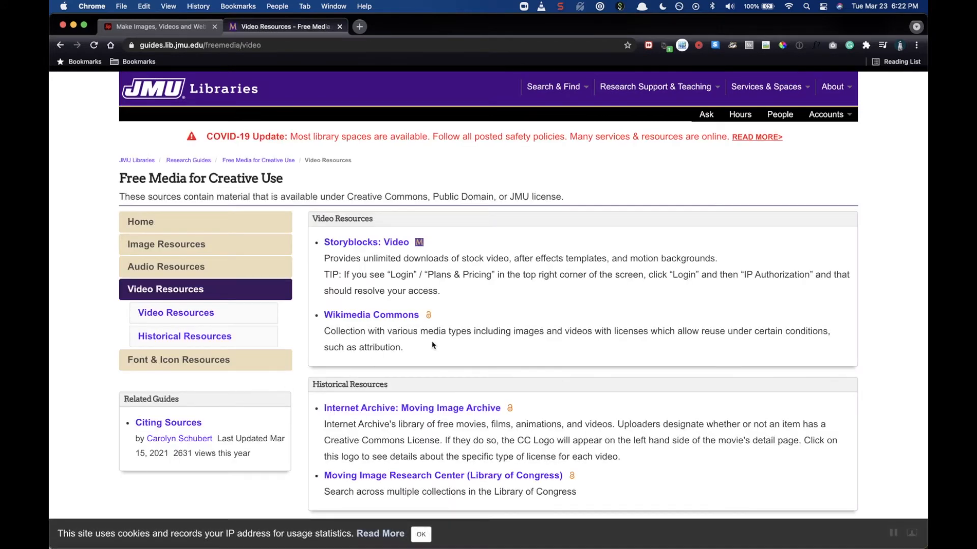
scroll(433, 345, "down", 3)
scroll(432, 344, "down", 2)
scroll(432, 344, "up", 4)
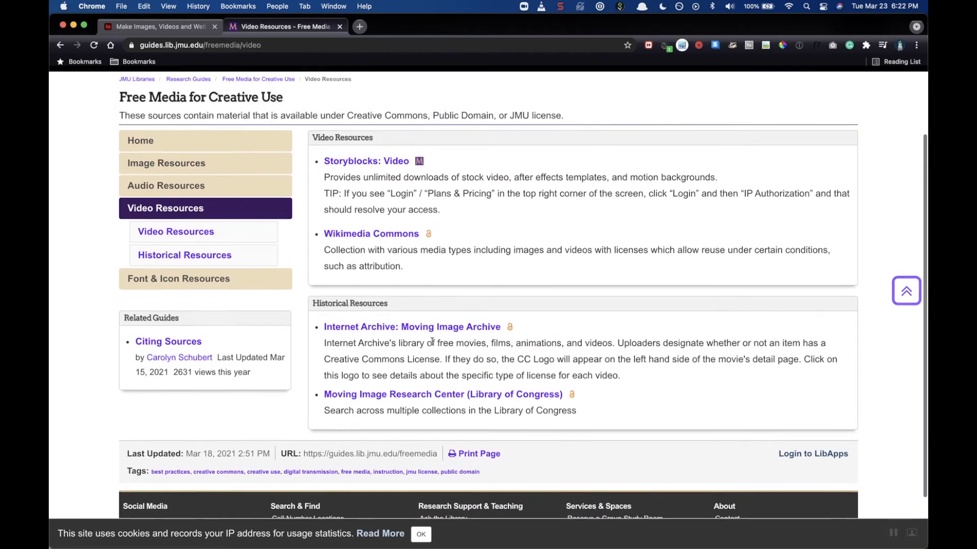
scroll(432, 345, "up", 1)
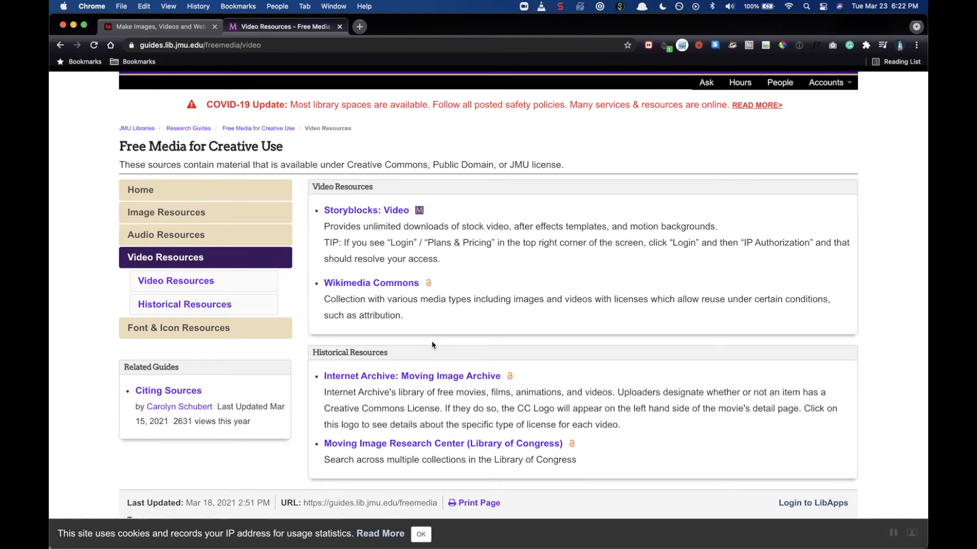
- Return to the Adobe Spark project, set the fourth slide's duration to 30 seconds and duplicate that slide
left_click(174, 27)
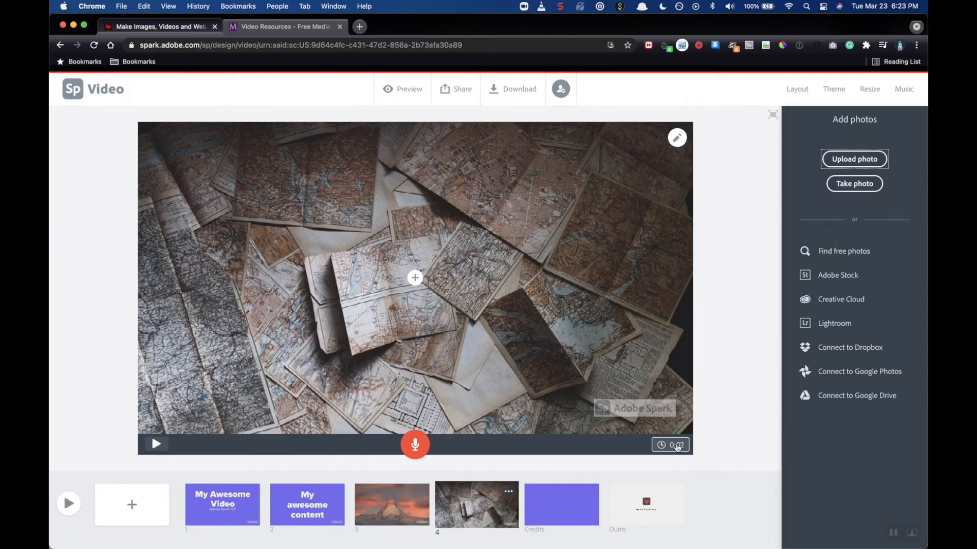
left_click(677, 446)
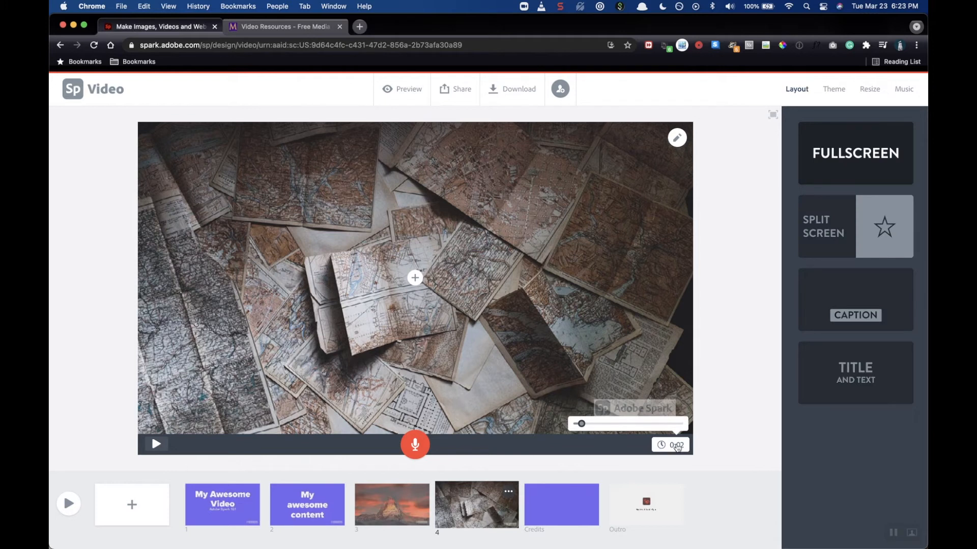
left_click_drag(580, 424, 712, 425)
left_click(713, 425)
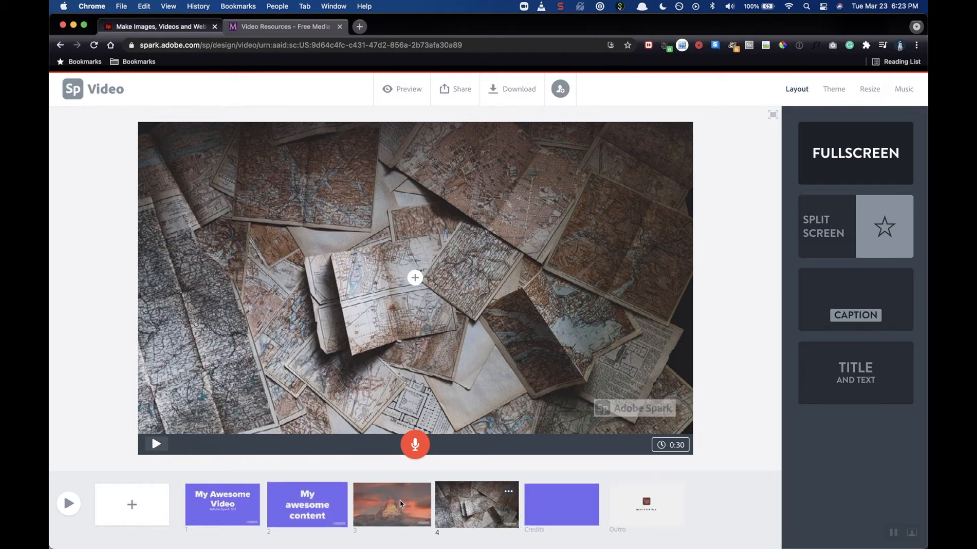
left_click(508, 494)
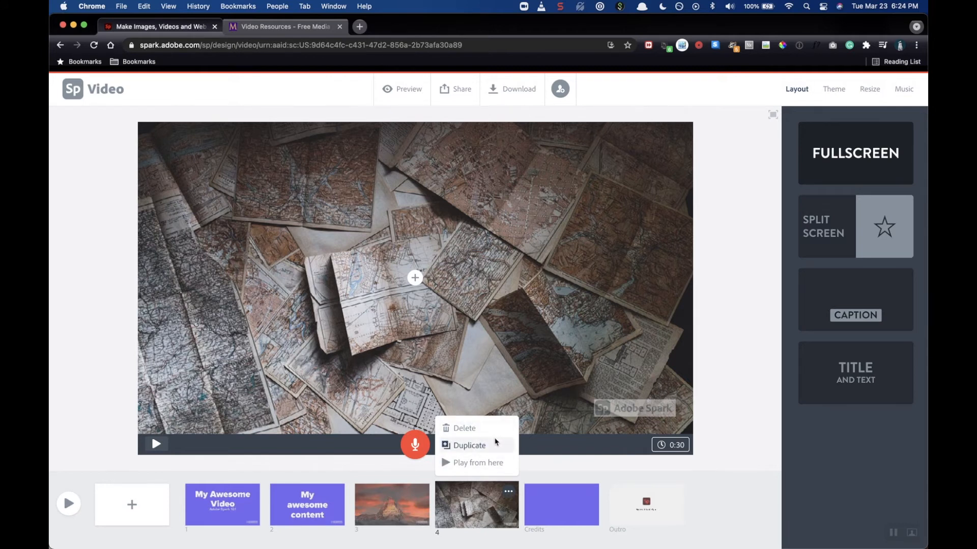
left_click(473, 448)
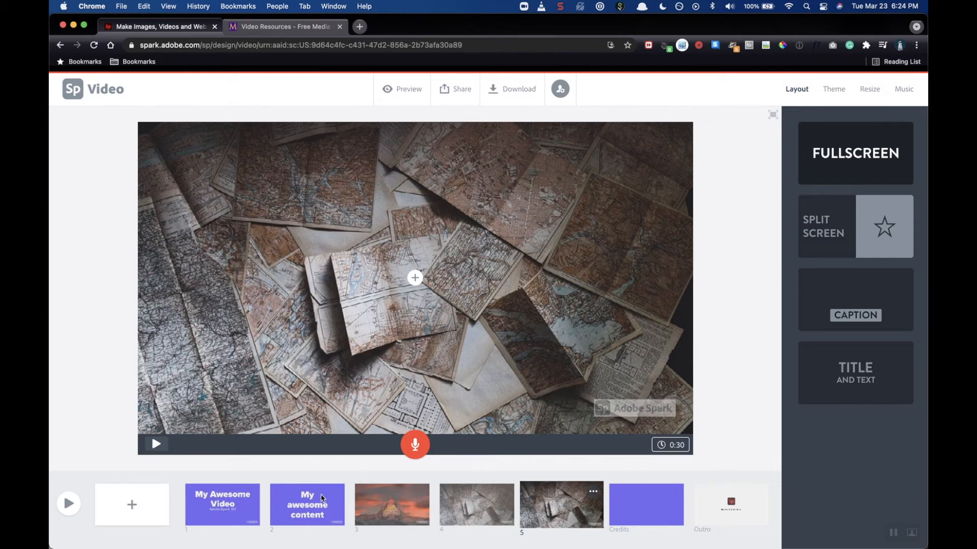
- Add a sixth slide and upload the president-obamas-first-memories-of-the-space-program MP4 video from the Desktop to it
left_click(143, 505)
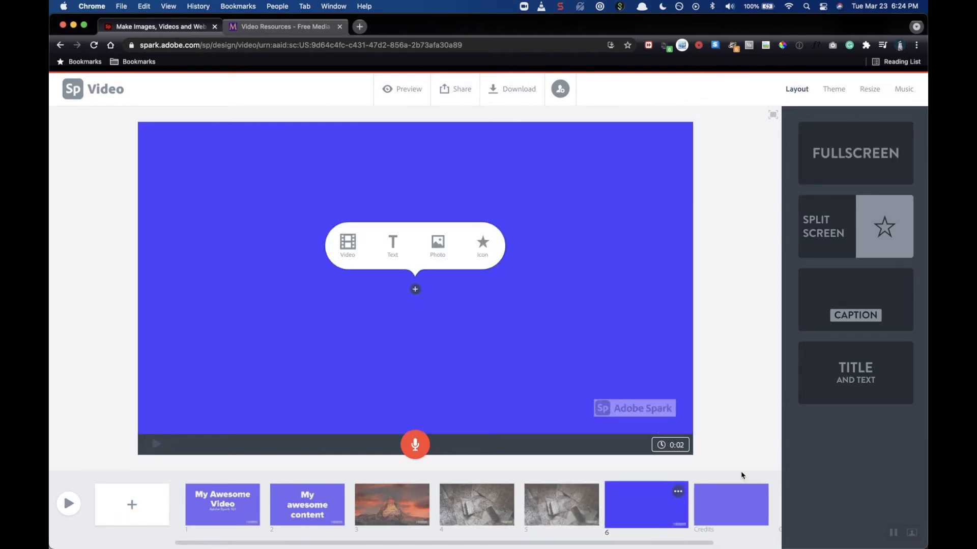
left_click(346, 243)
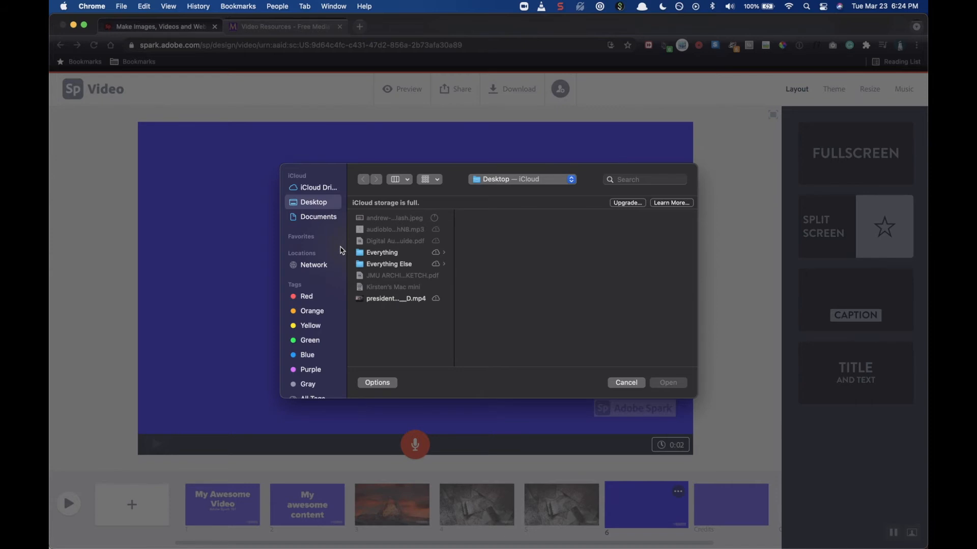
left_click(384, 299)
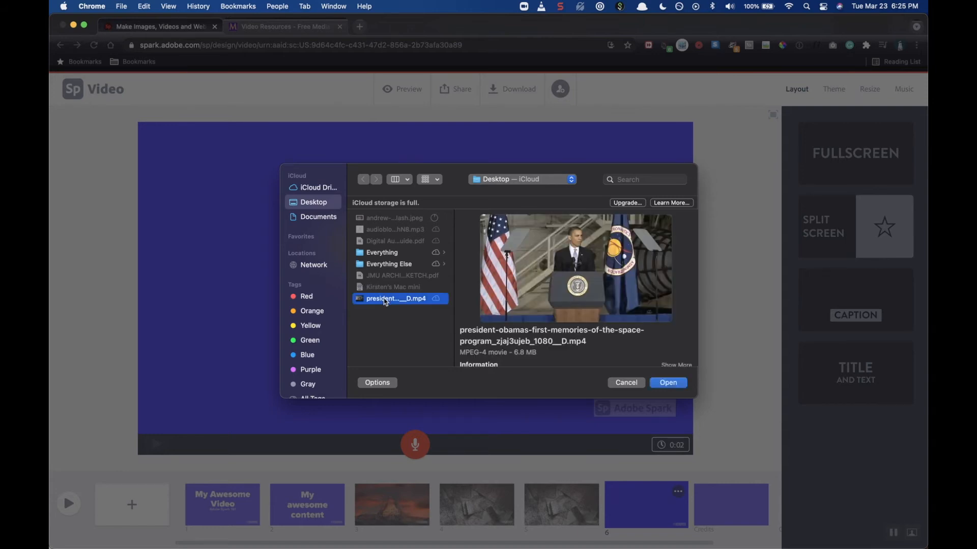
left_click(667, 383)
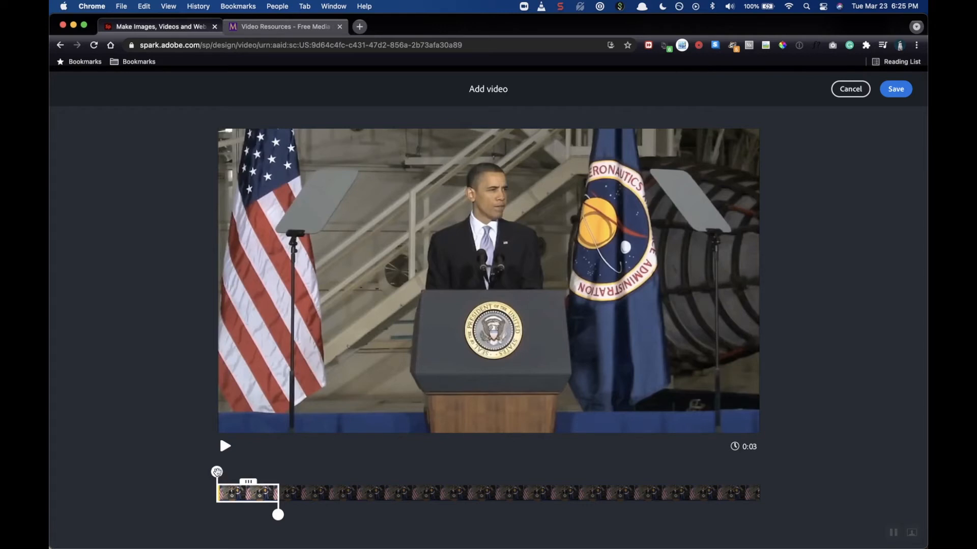
- Trim the uploaded clip to its first 17 seconds and save it to the slide
mouse_move(217, 472)
left_mouse_down()
mouse_move(232, 472)
mouse_move(220, 470)
left_mouse_up()
left_click_drag(278, 515, 554, 509)
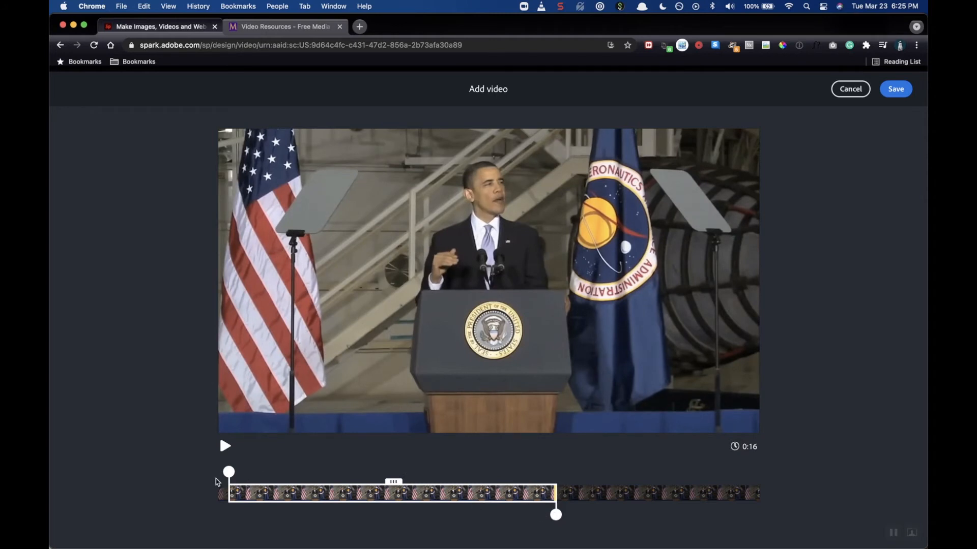
left_click_drag(228, 472, 217, 472)
mouse_move(554, 517)
left_mouse_down()
mouse_move(832, 516)
mouse_move(554, 501)
left_mouse_up()
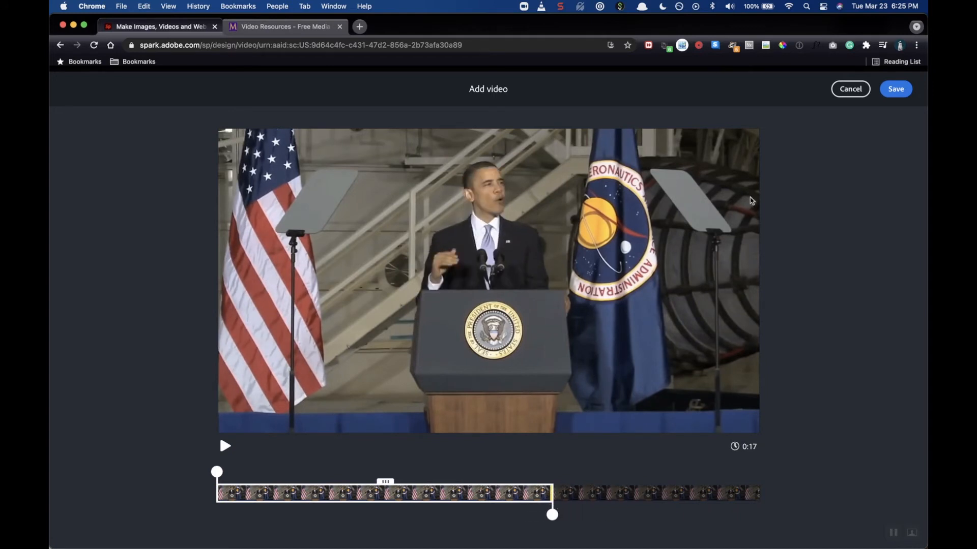
left_click(897, 91)
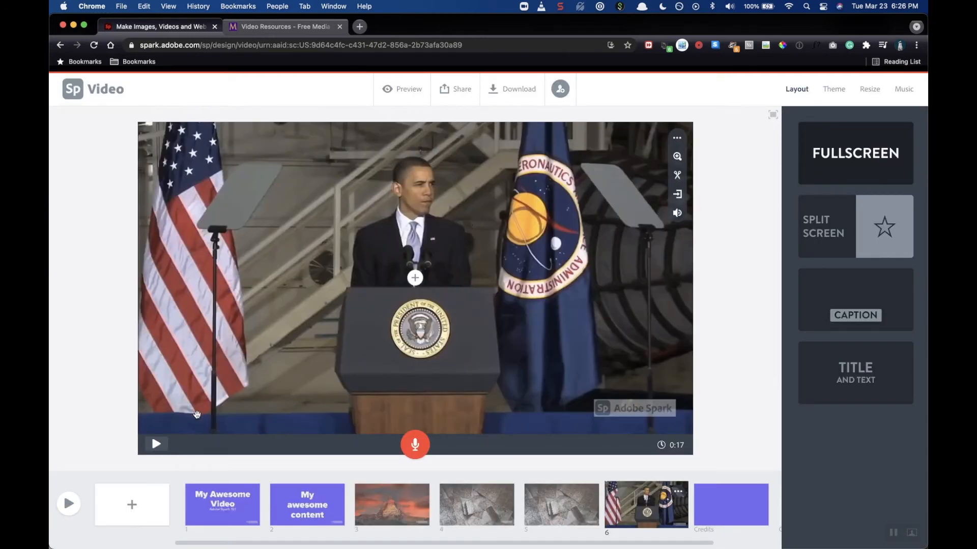
- Play part of the sixth slide's video clip, stop playback and show the clip's editing options
left_click(153, 449)
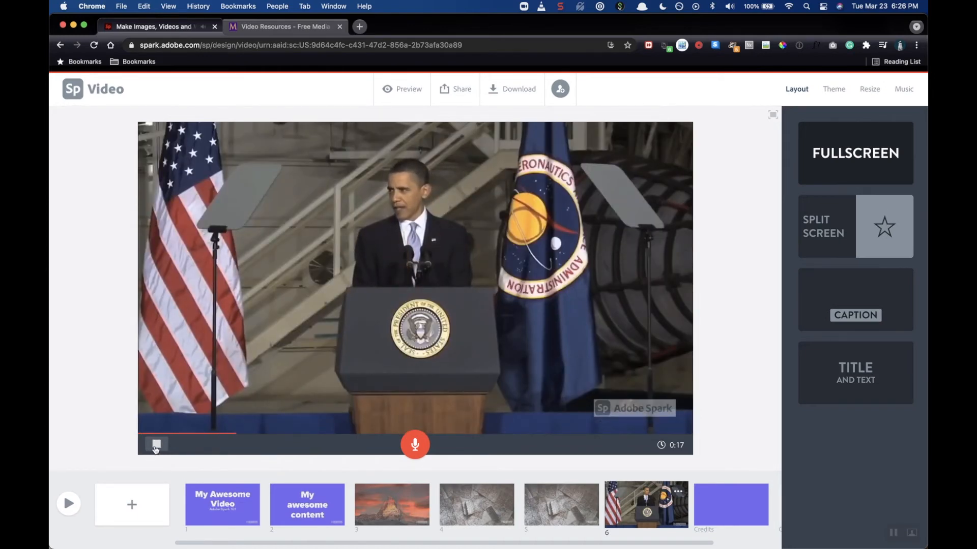
left_click(156, 447)
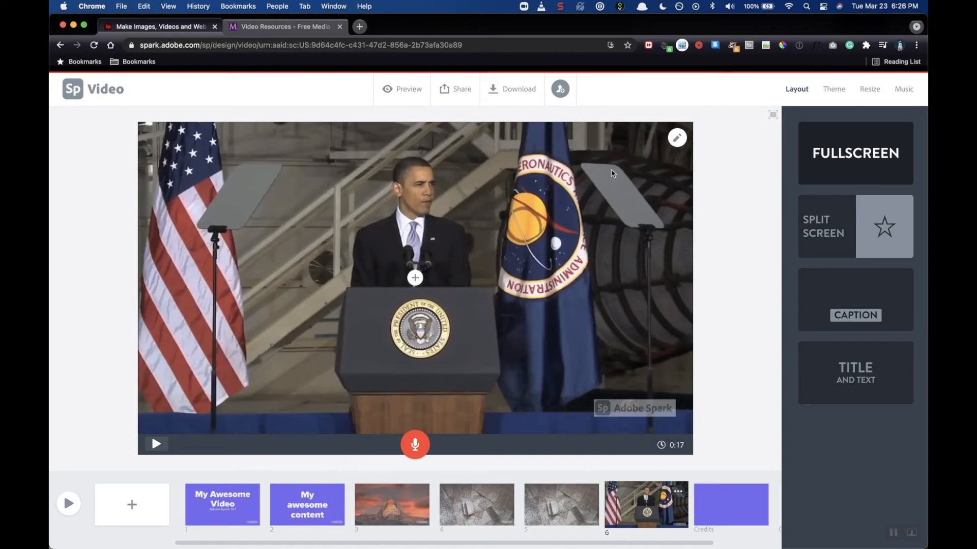
left_click(676, 144)
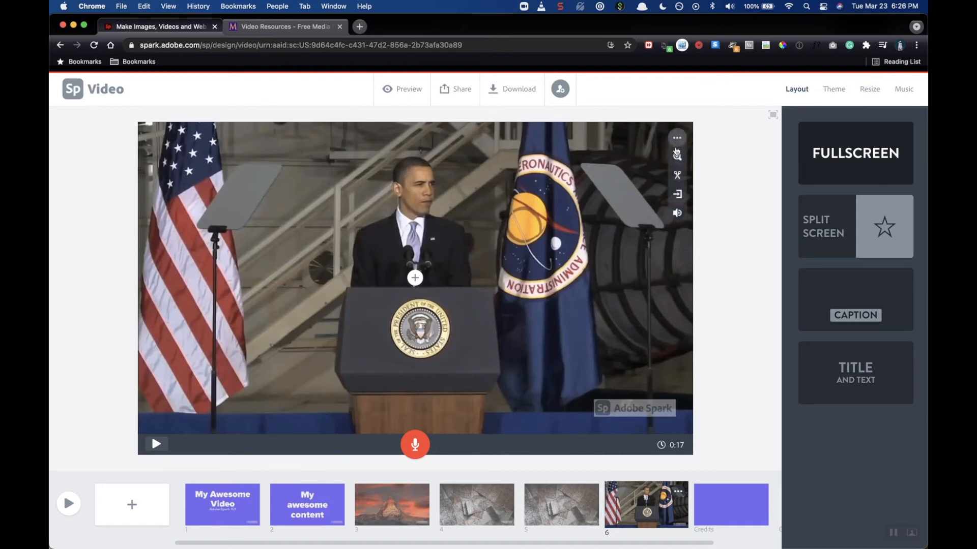
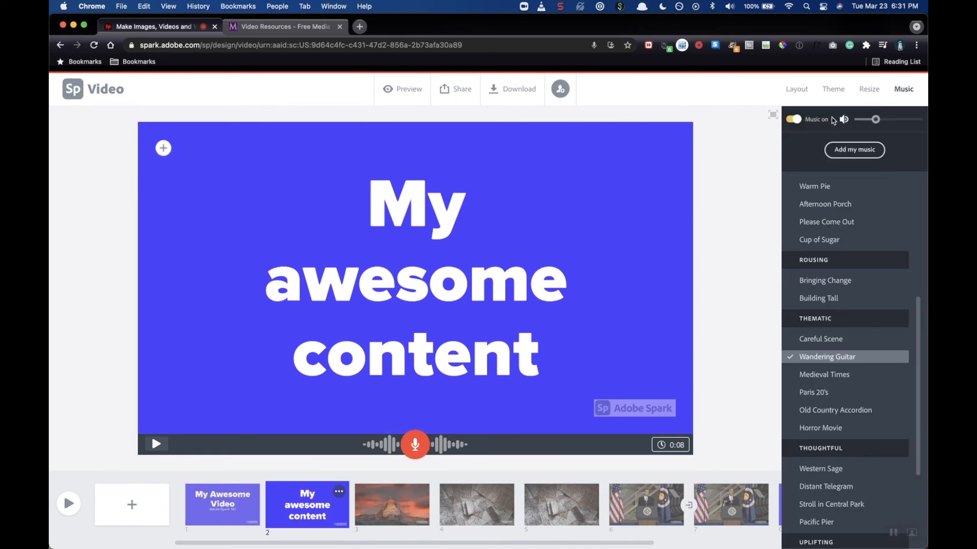
- Switch the background music off and back on, and set its volume to about a tenth after trying full volume on the third slide
left_click(795, 120)
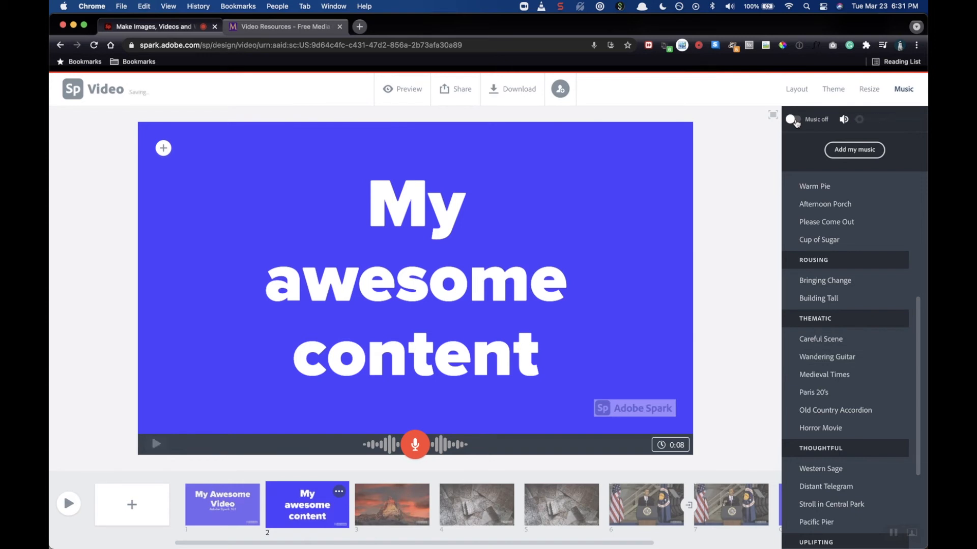
left_click(795, 120)
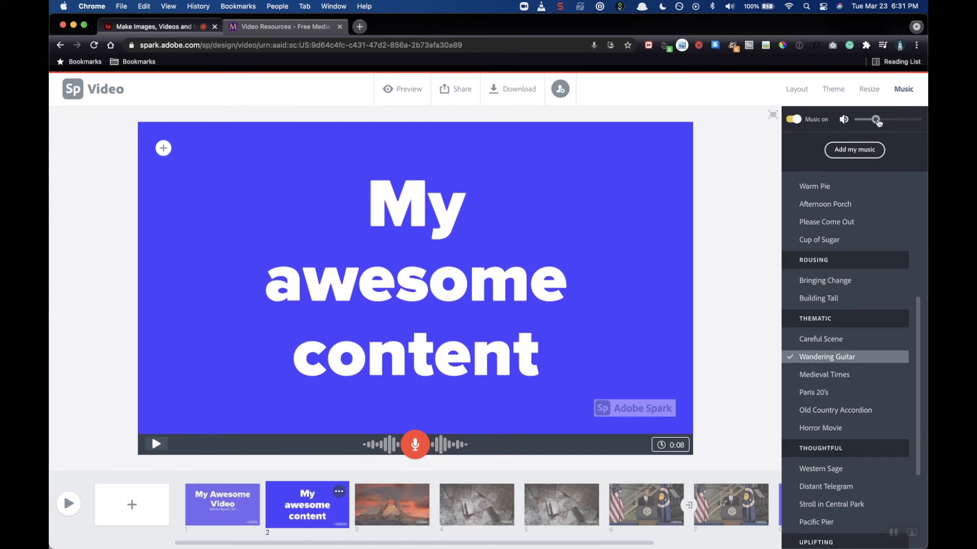
left_click_drag(874, 122, 926, 119)
left_click(366, 505)
left_click(157, 444)
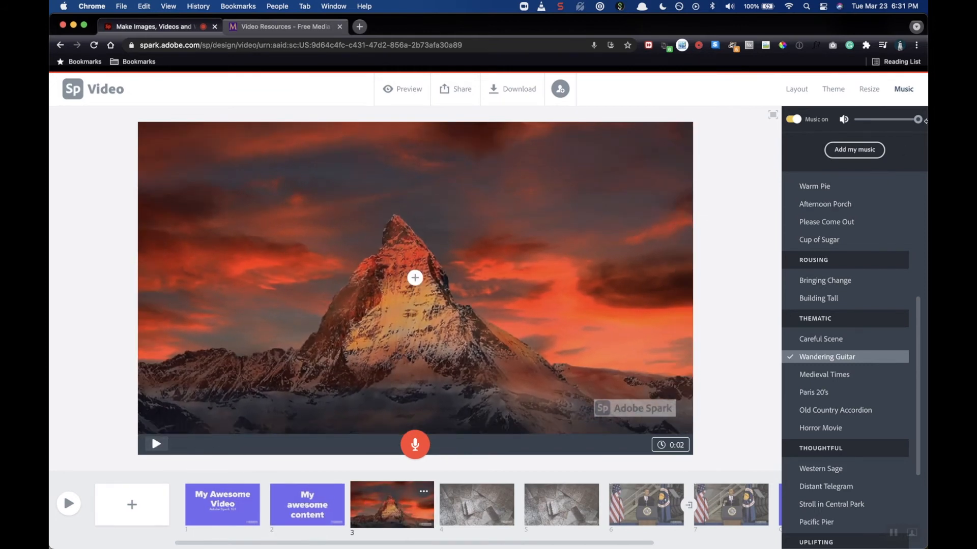
left_click_drag(918, 120, 864, 126)
left_click(157, 444)
- Look through the built-in music tracks in all mood categories and preview Spirit of the Time from the Playful group
scroll(819, 191, "up", 5)
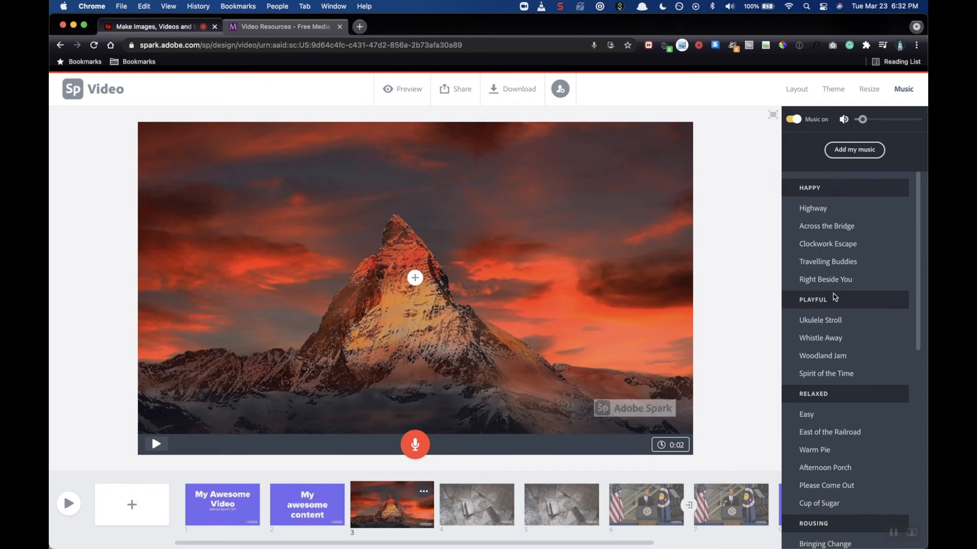
scroll(832, 368, "down", 5)
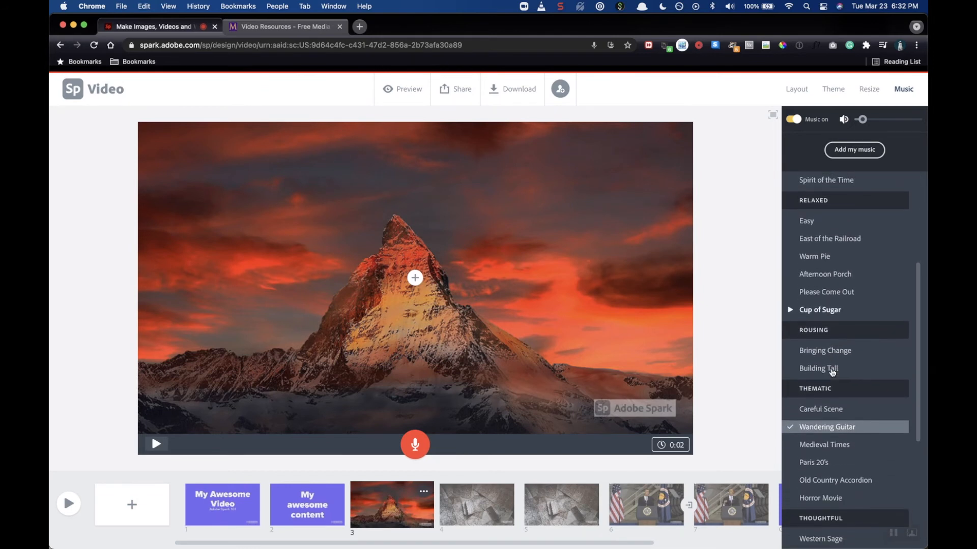
scroll(835, 393, "down", 4)
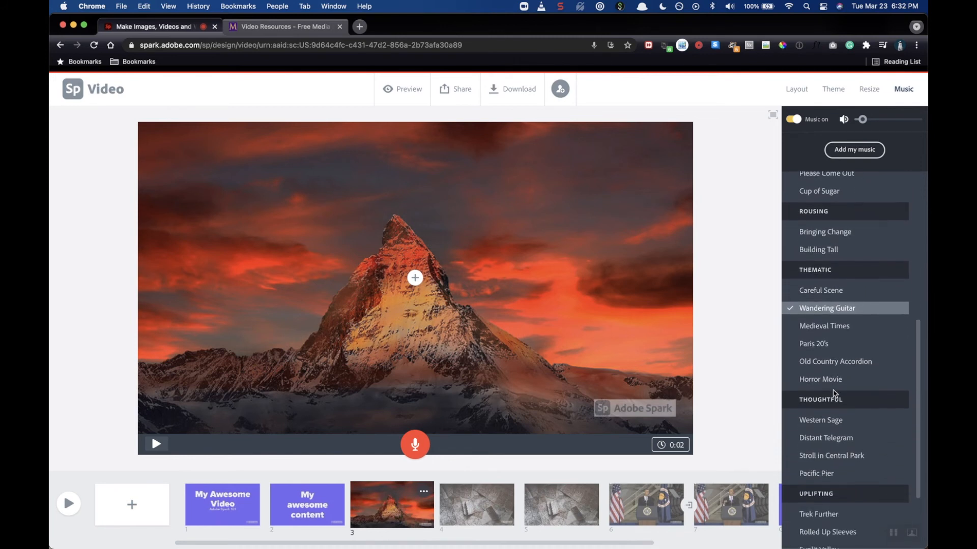
scroll(834, 393, "down", 4)
scroll(834, 394, "up", 9)
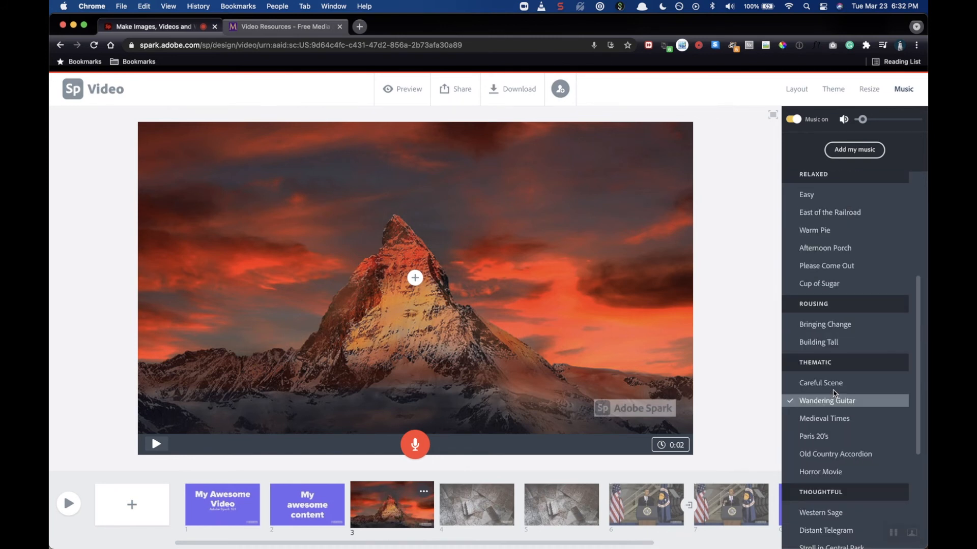
scroll(834, 393, "up", 2)
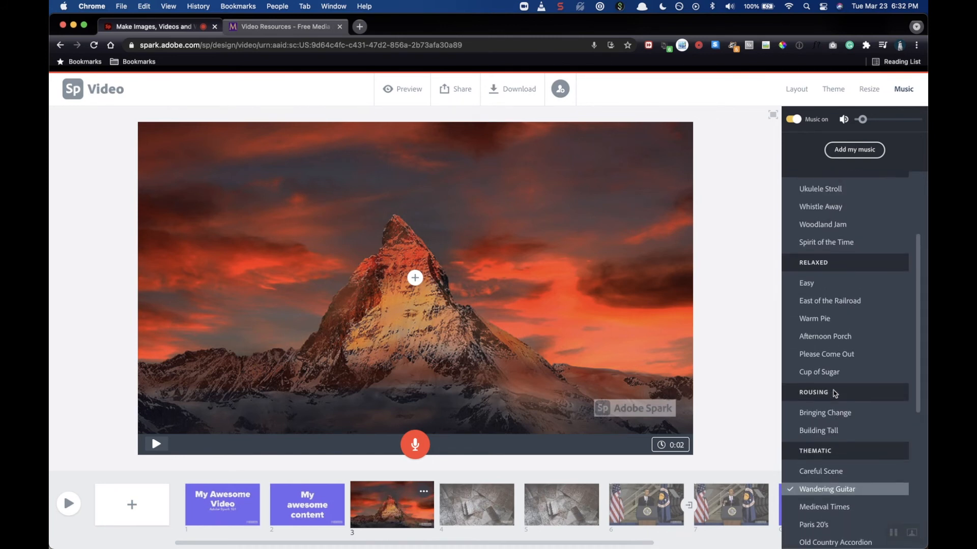
left_click(835, 244)
scroll(836, 246, "up", 4)
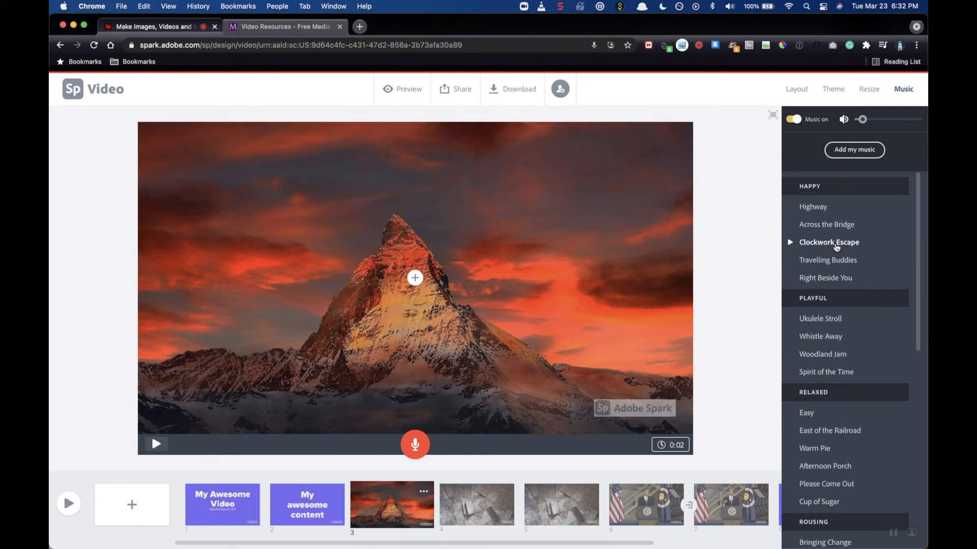
scroll(815, 250, "up", 1)
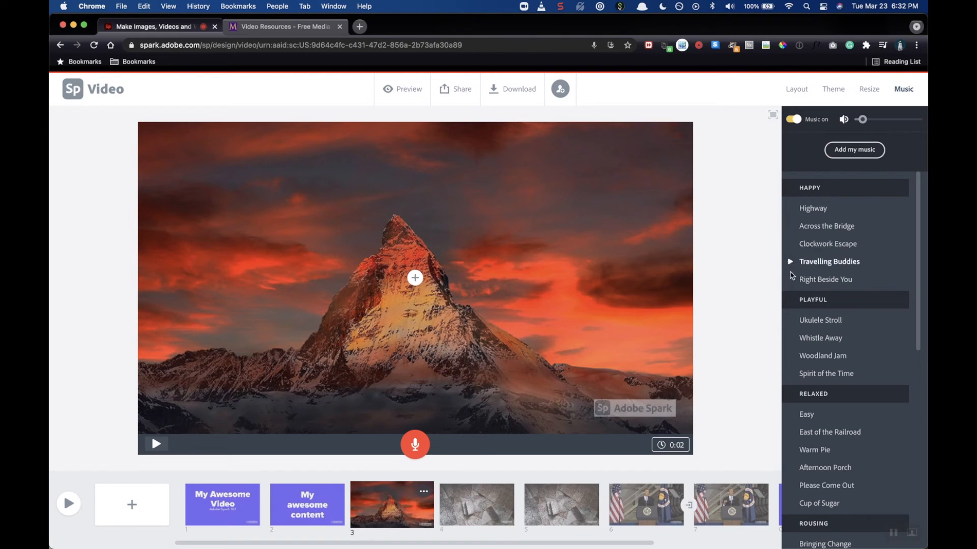
left_click(792, 374)
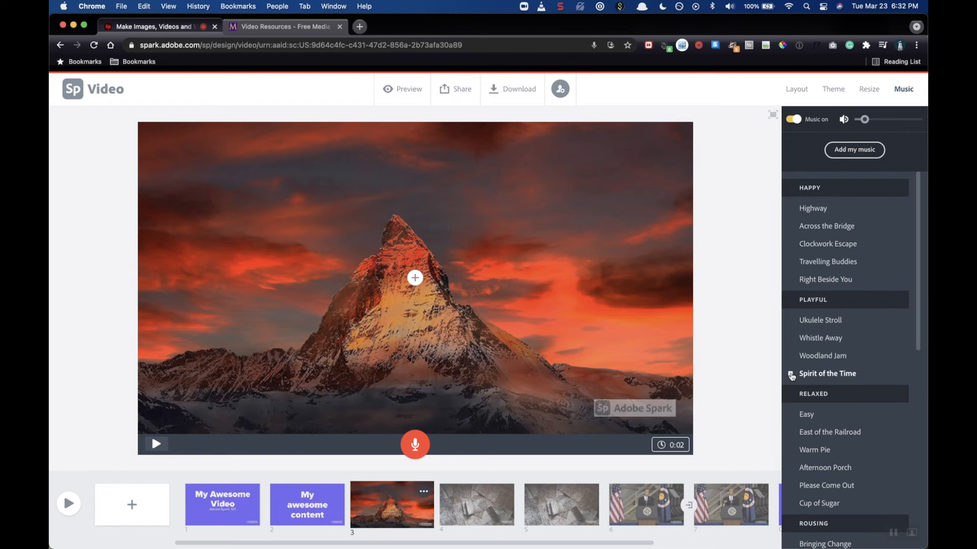
scroll(791, 377, "down", 10)
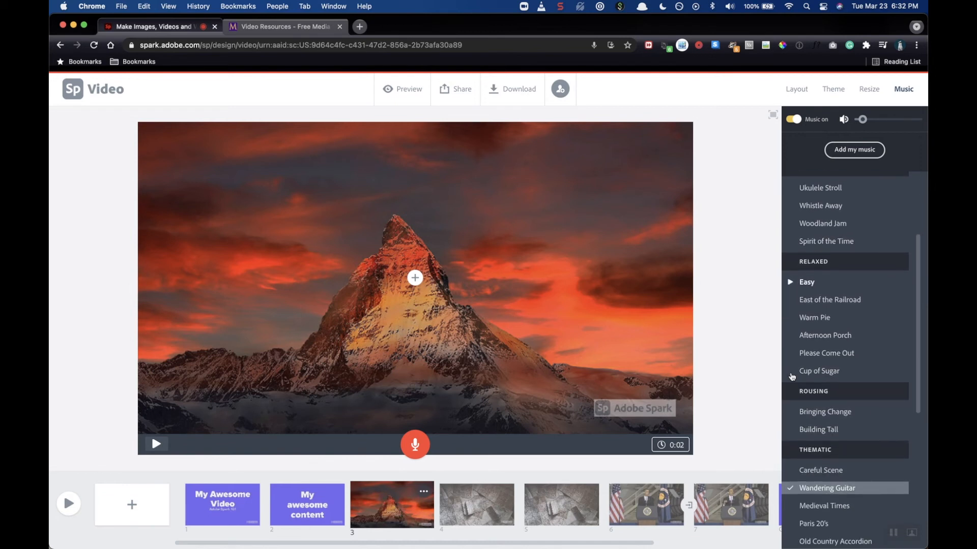
scroll(792, 377, "down", 2)
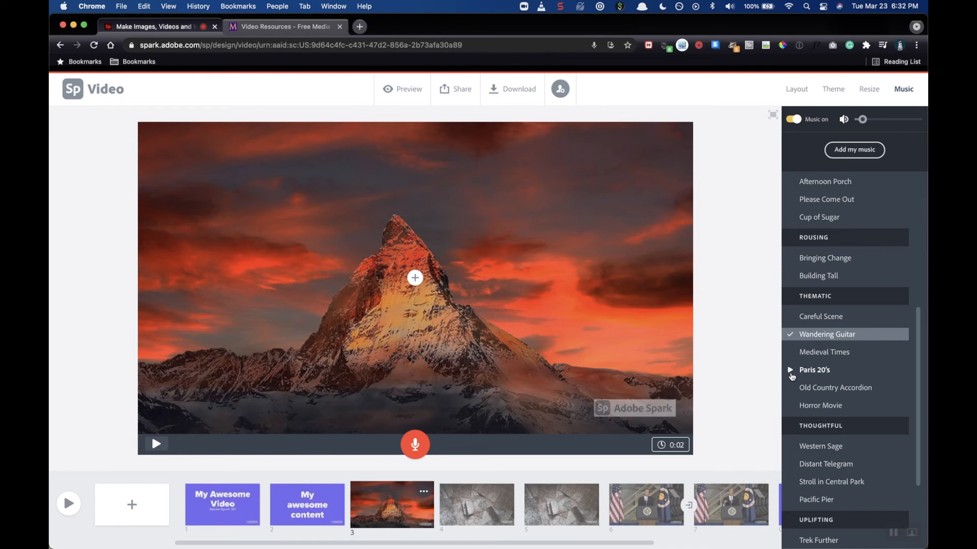
scroll(791, 377, "up", 12)
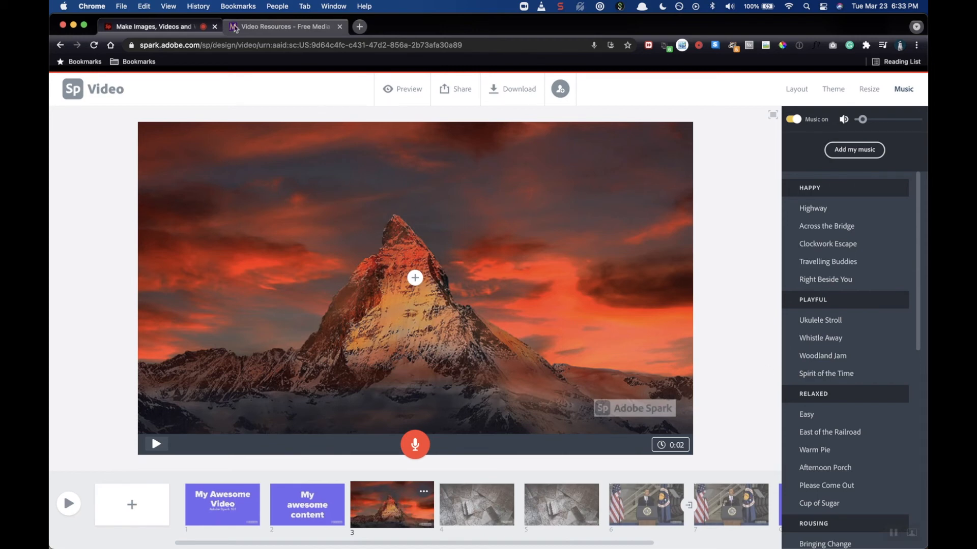
- Check the Audio Resources page of the Free Media for Creative Use guide and return to the Adobe Spark project
left_click(252, 28)
left_click(178, 237)
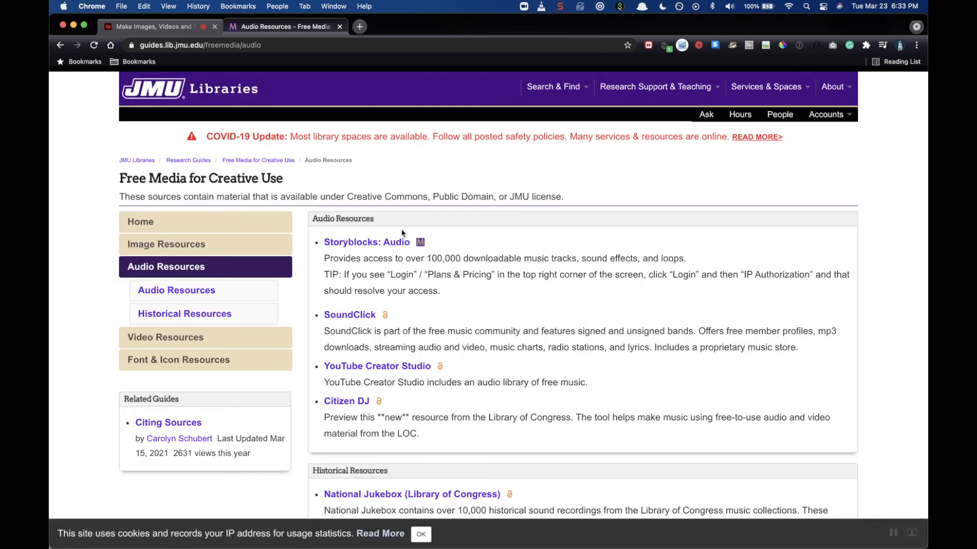
left_click(163, 30)
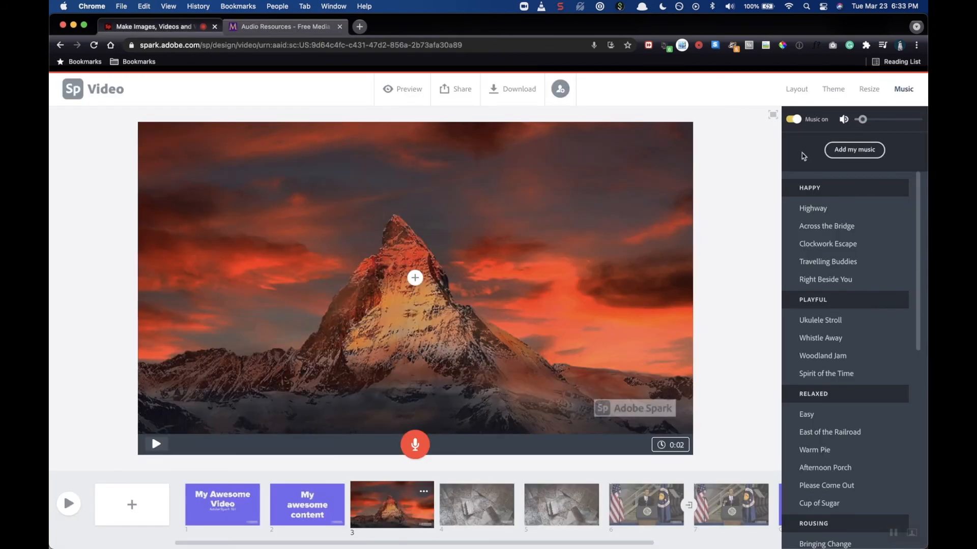
- Upload audioblocks-dream-away_SpYbamhN8.mp3 from the Desktop as the video's background music
left_click(857, 157)
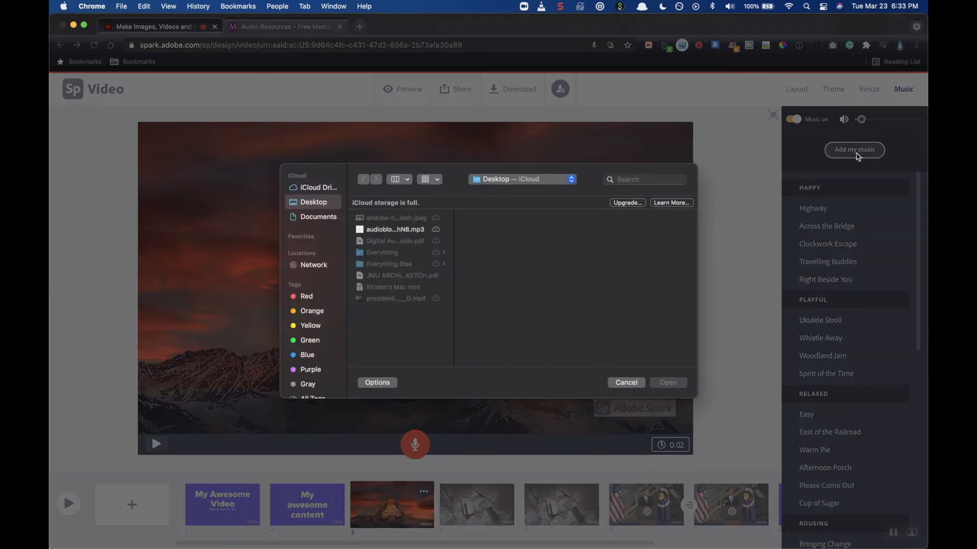
left_click(399, 232)
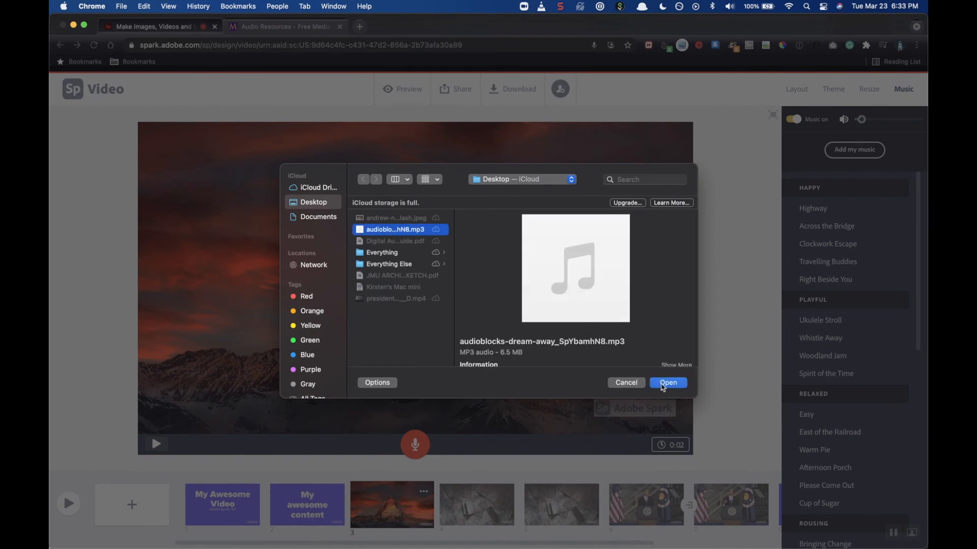
left_click(663, 388)
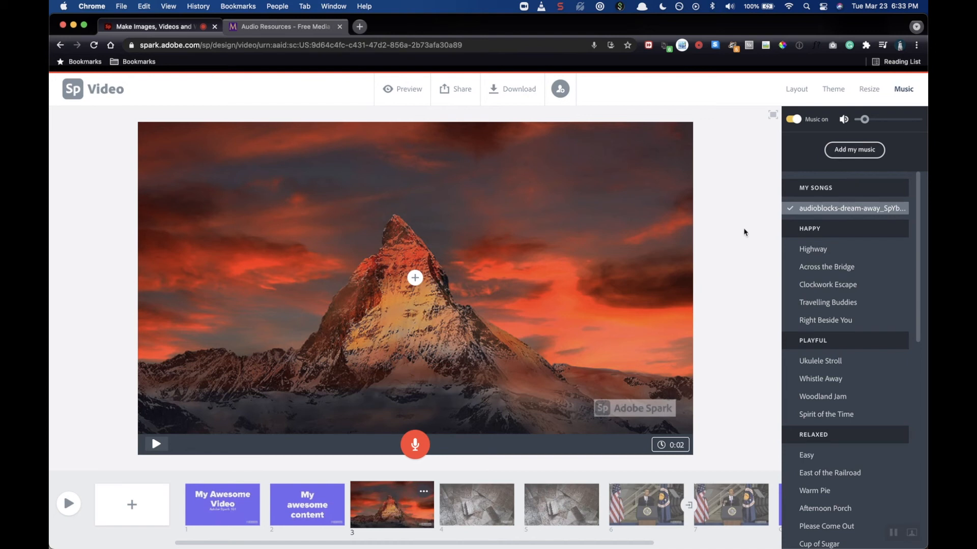
- Look at the Credits slide's editable text fields and its options for hiding the credits or playing from there
scroll(650, 511, "right", 3)
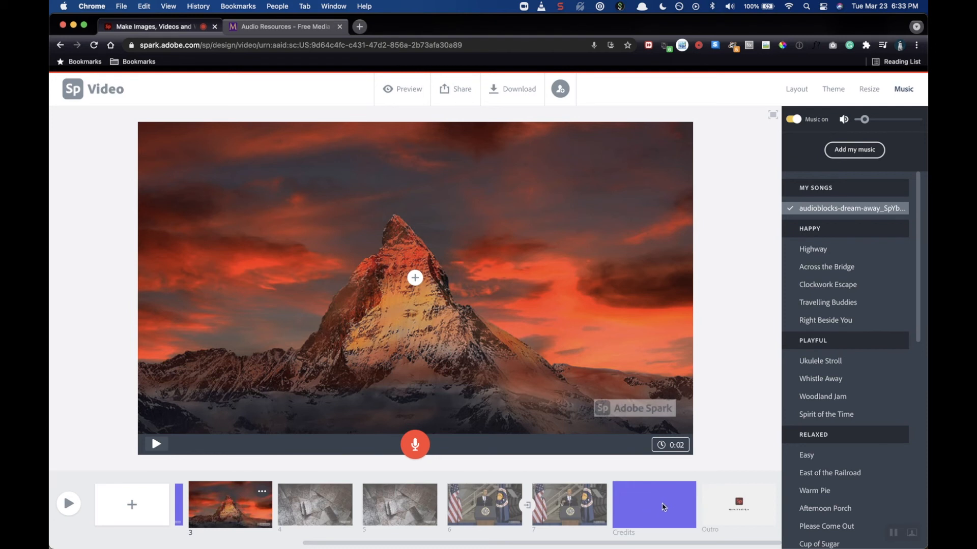
left_click(652, 506)
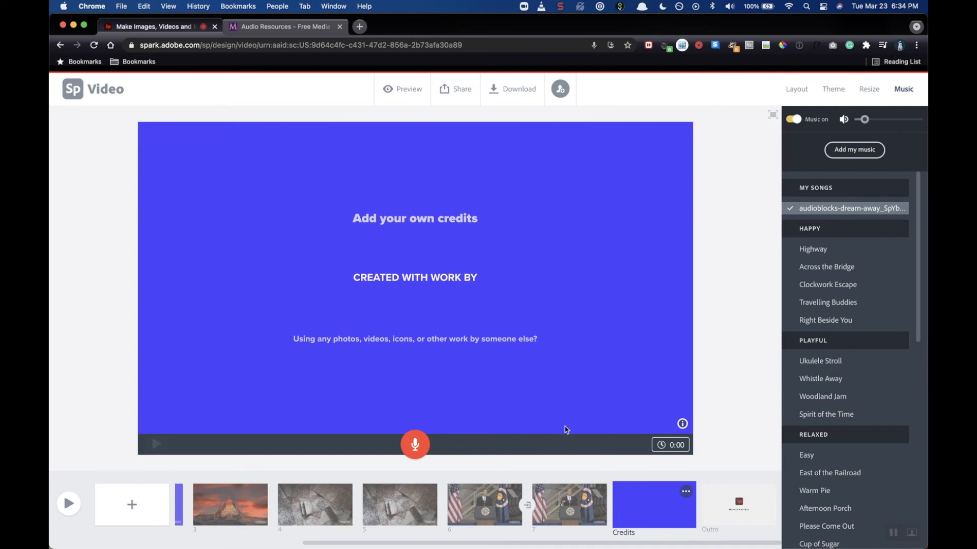
left_click(432, 338)
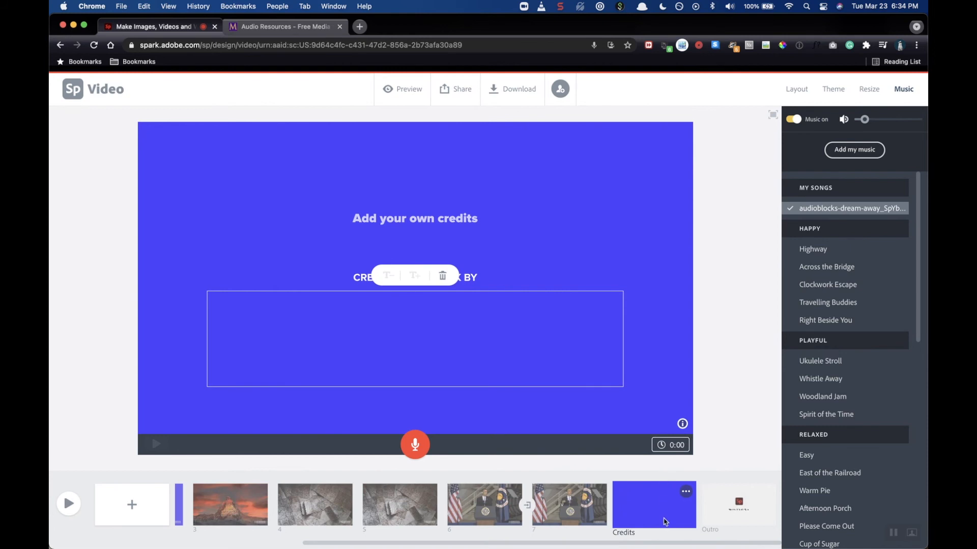
left_click(694, 477)
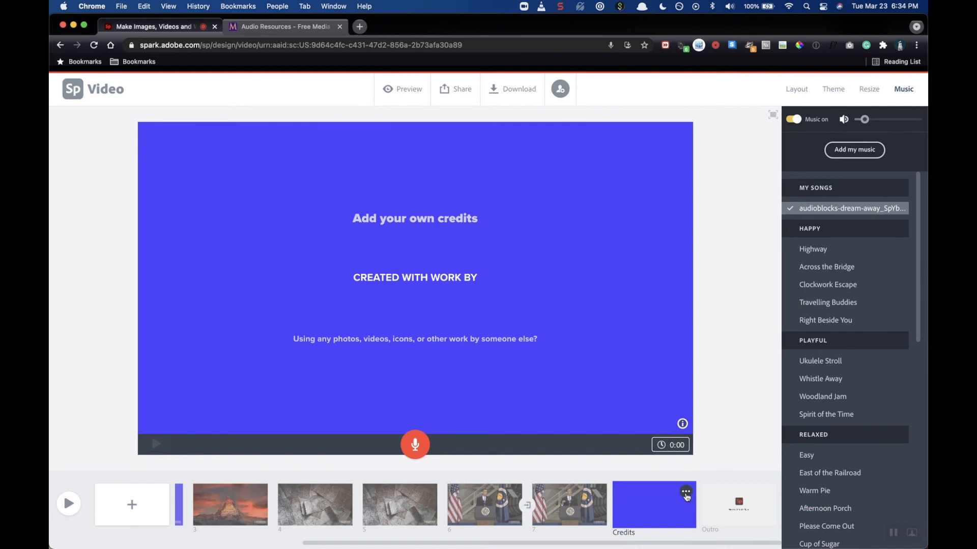
left_click(686, 493)
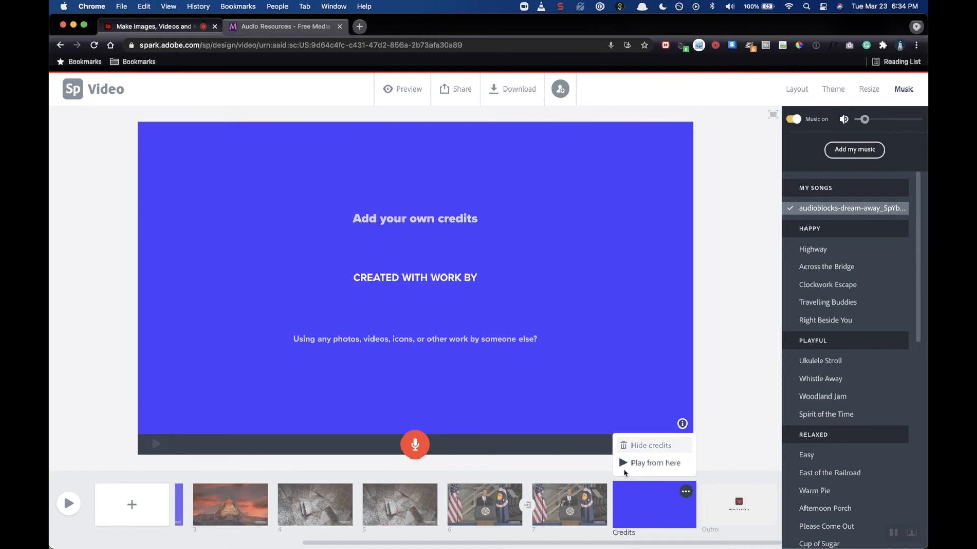
left_click(663, 453)
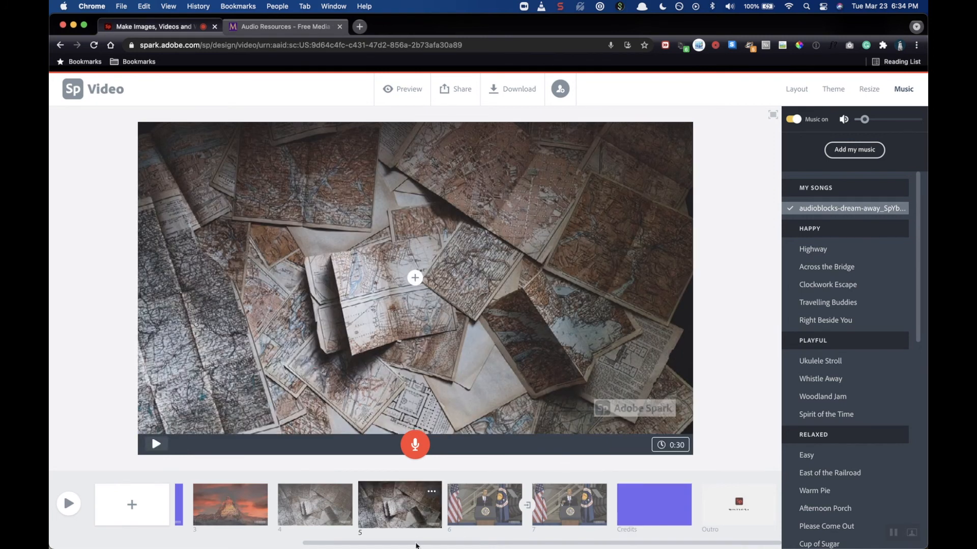
- Preview the whole video from the beginning and return to the editor
scroll(425, 520, "left", 3)
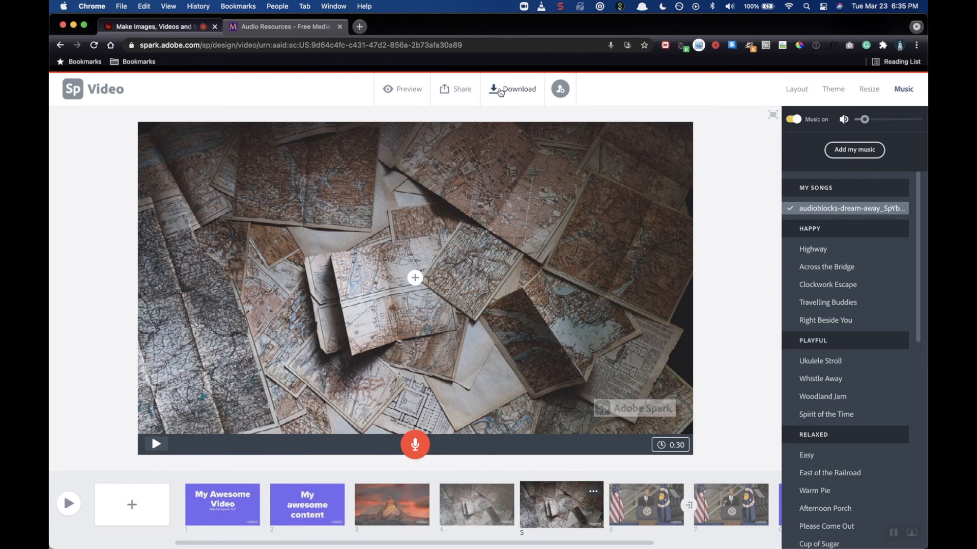
left_click(402, 97)
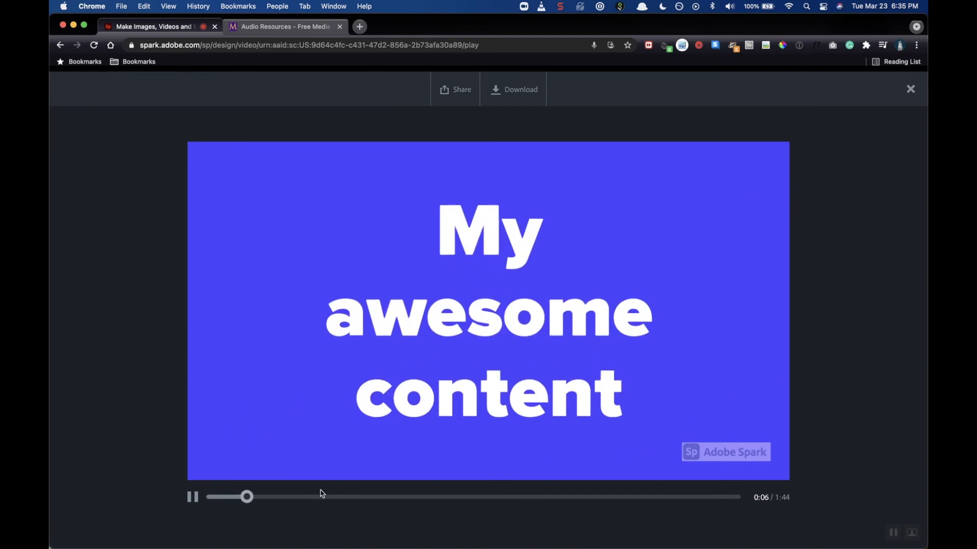
left_click(910, 90)
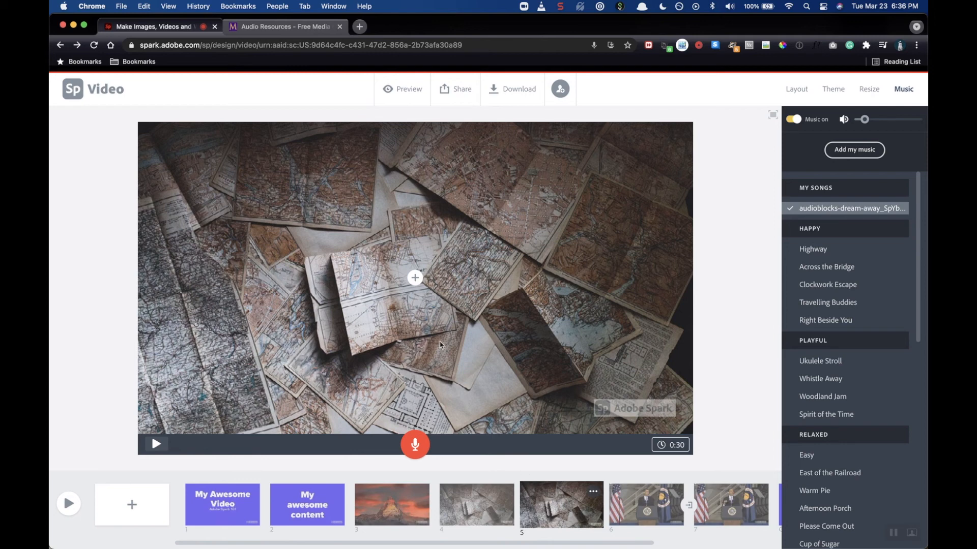
- Publish the video as My Awesome Video with the Author and Get noticed options switched off, and create its shareable link
left_click(455, 95)
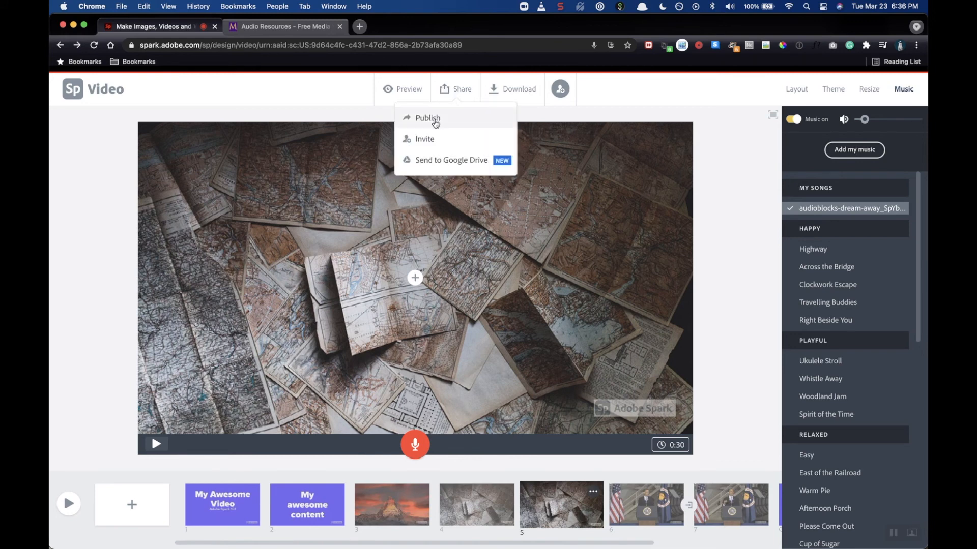
left_click(462, 123)
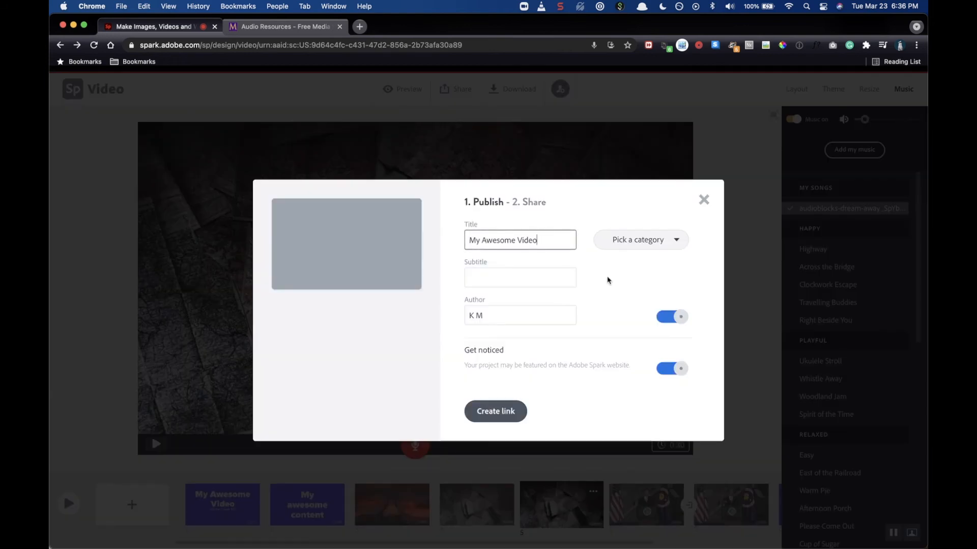
left_click_drag(553, 240, 444, 242)
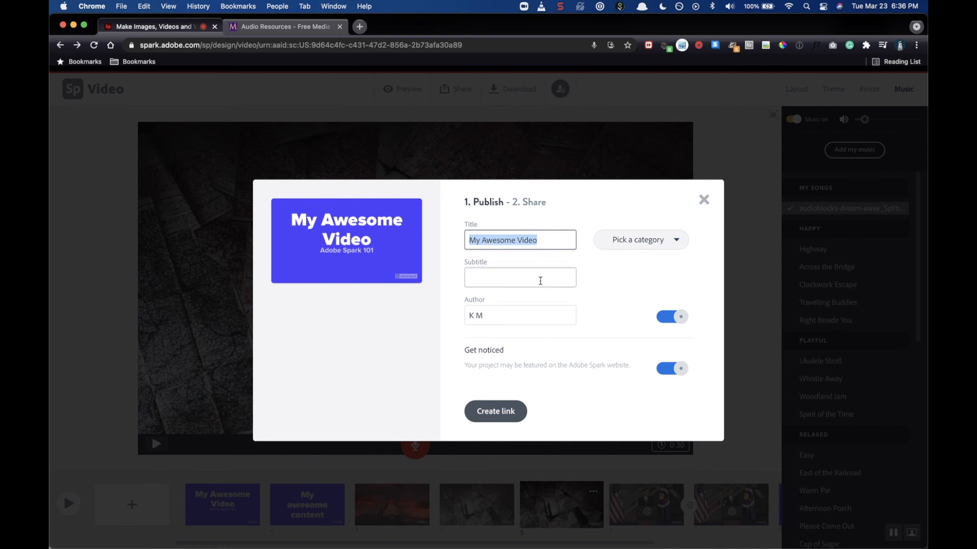
left_click(666, 322)
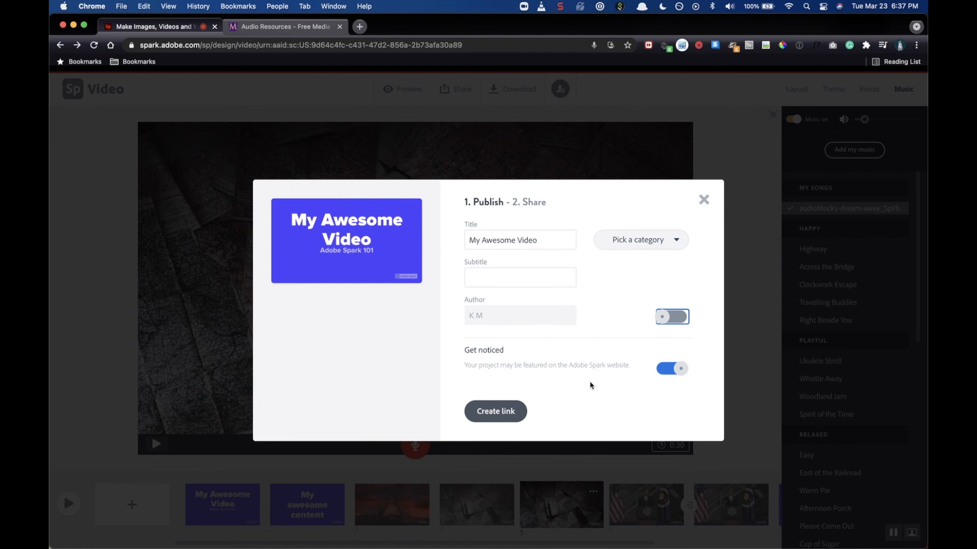
left_click(674, 371)
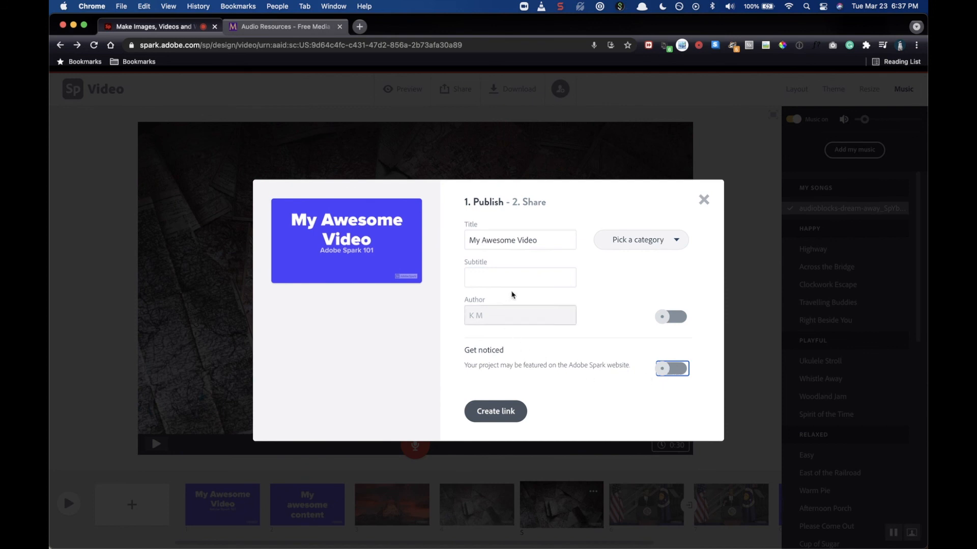
left_click(486, 411)
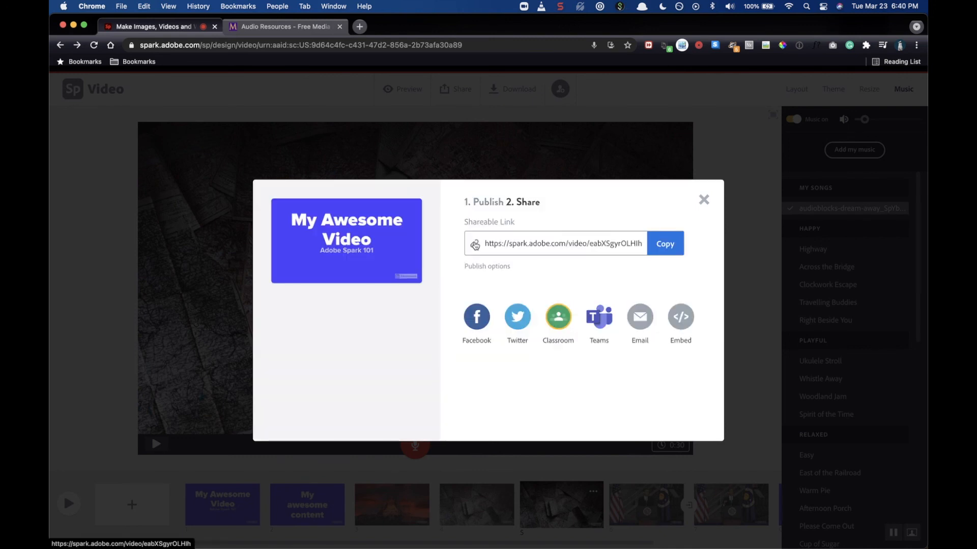
- Copy the video's shareable link, display its embed code, and close the sharing dialog
left_click(658, 245)
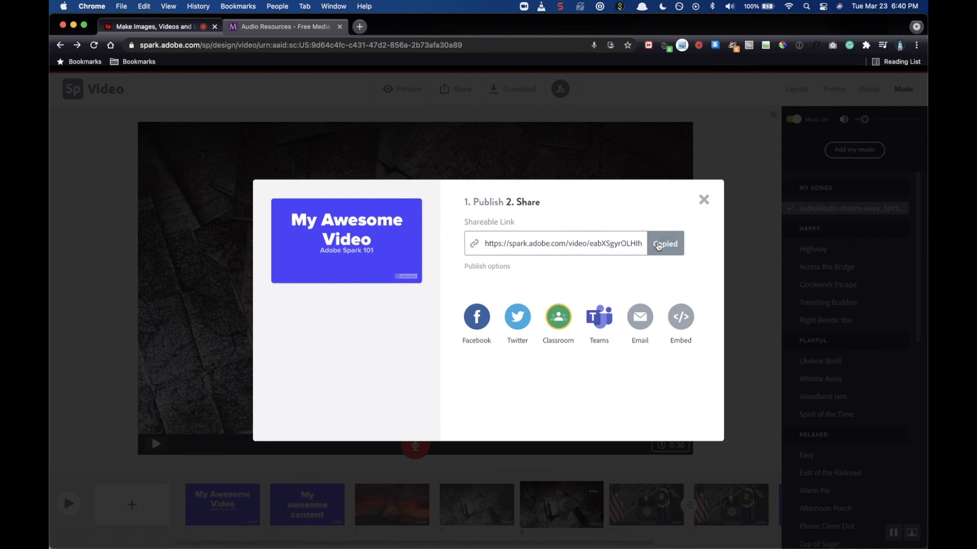
left_click(617, 248)
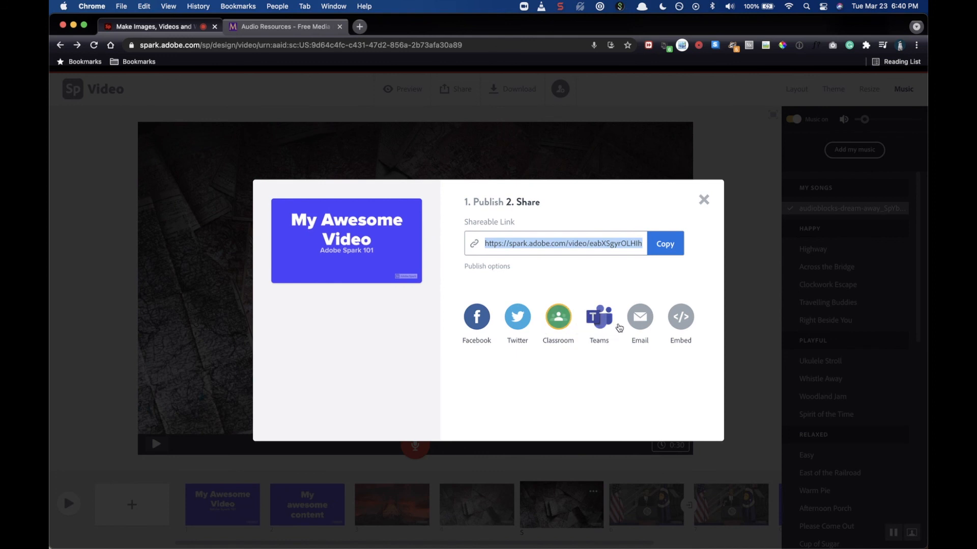
left_click(675, 324)
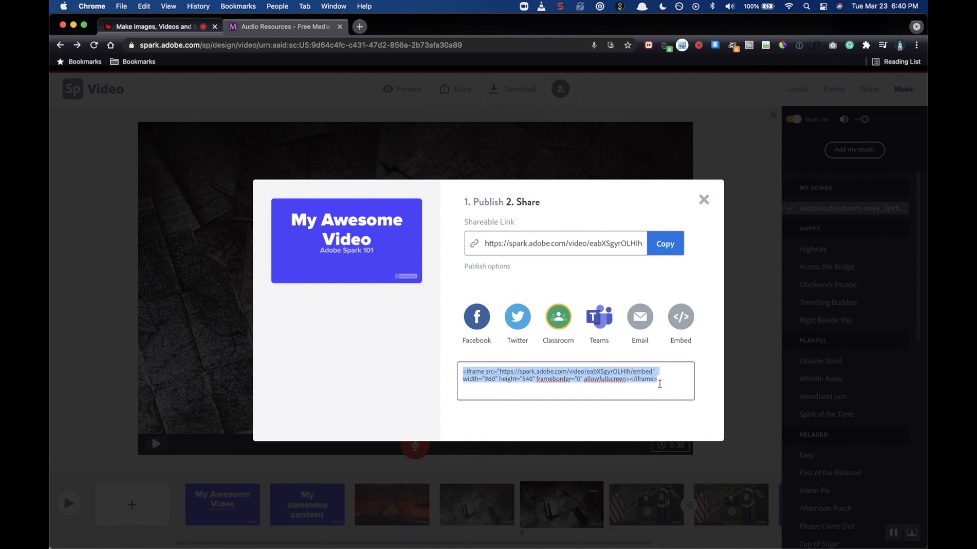
left_click(702, 199)
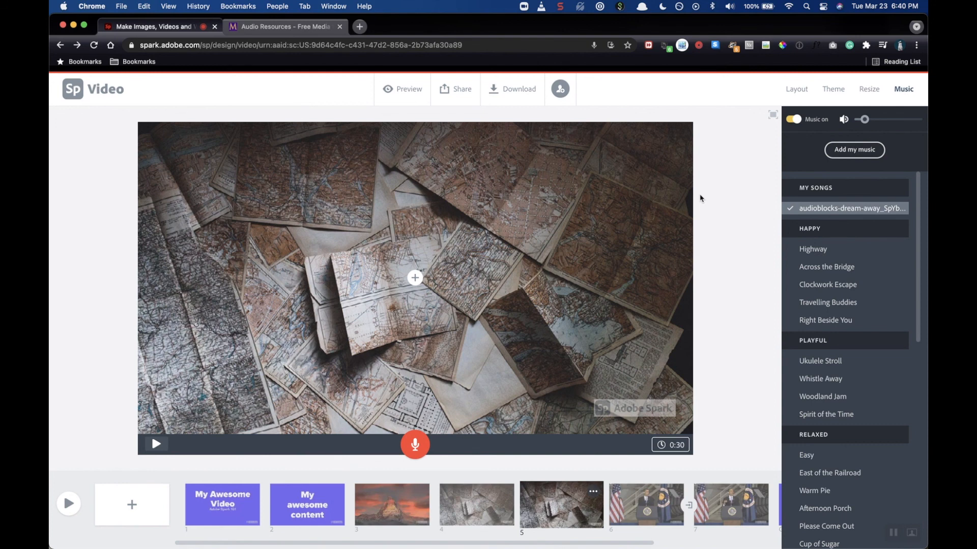
- Return to the Projects overview, reopen the newest My Awesome Video project for editing, and dismiss the quick tips
left_click(73, 90)
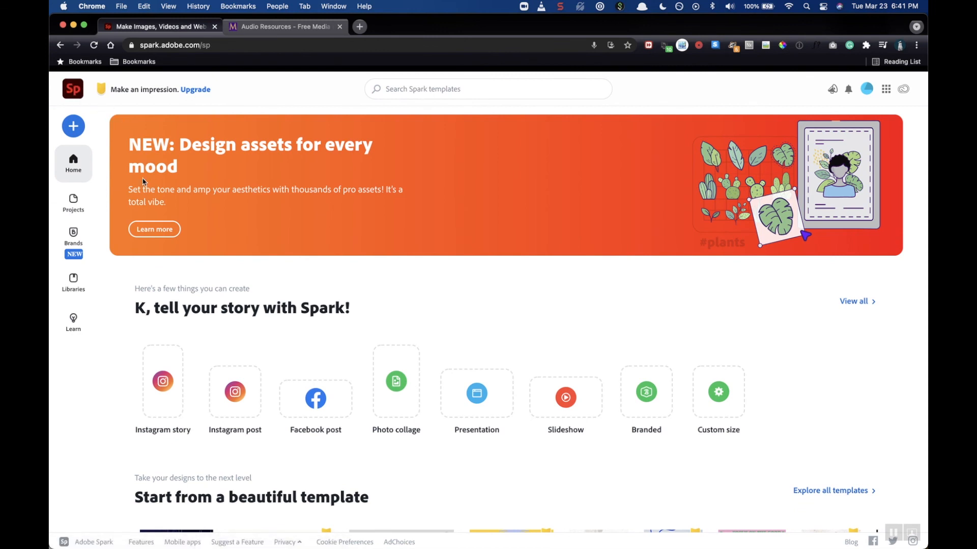
left_click(72, 210)
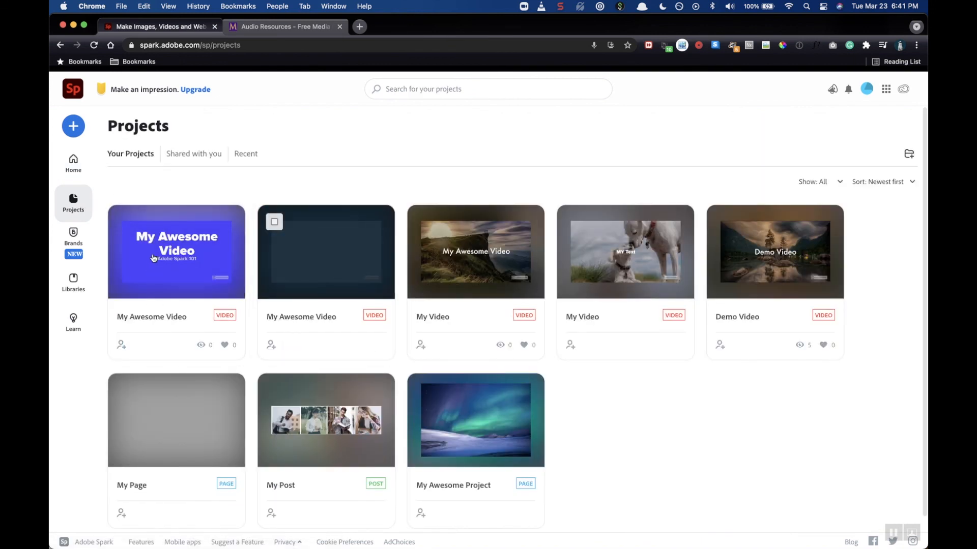
mouse_move(186, 242)
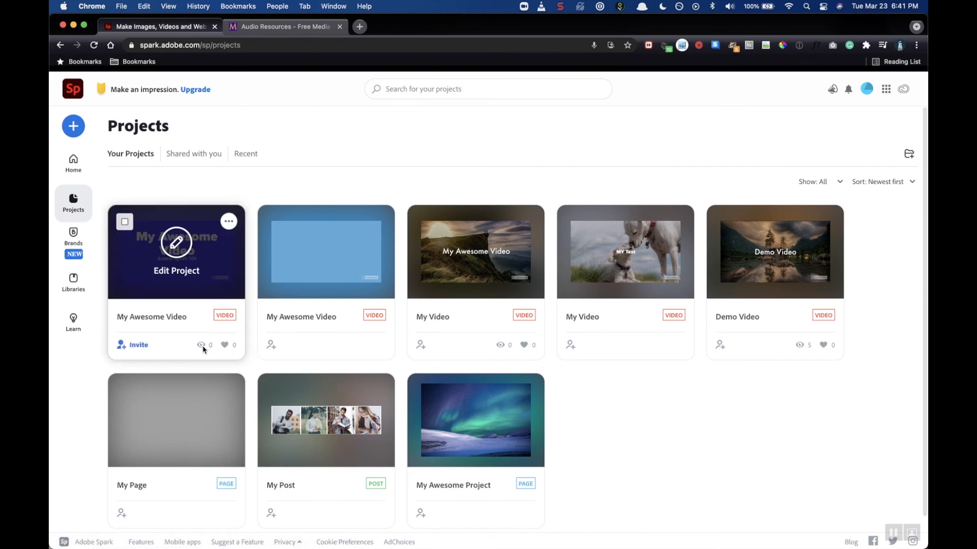
left_click(197, 276)
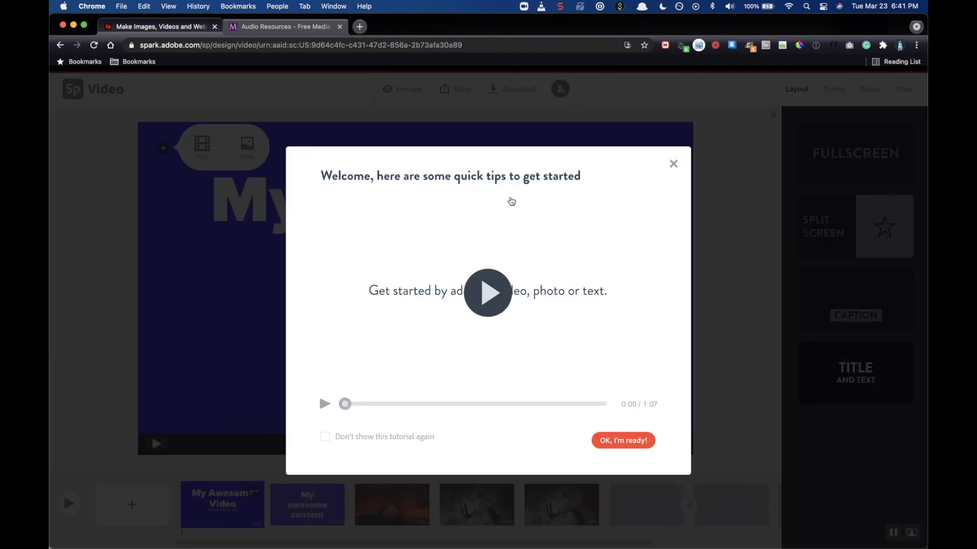
left_click(675, 164)
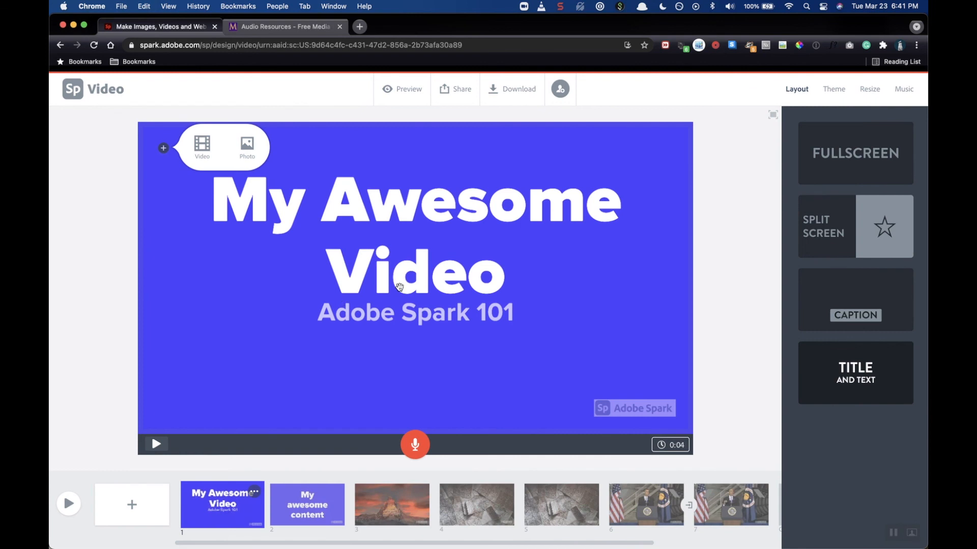
- Change the second slide's text to "My great content"
left_click(309, 511)
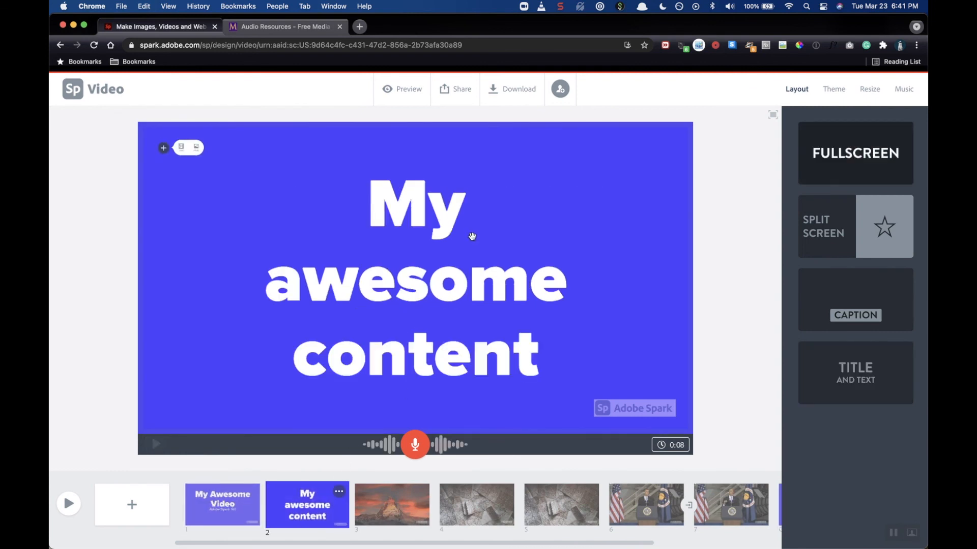
left_click(527, 287)
left_click(544, 278)
left_click_drag(317, 224, 619, 235)
type("great")
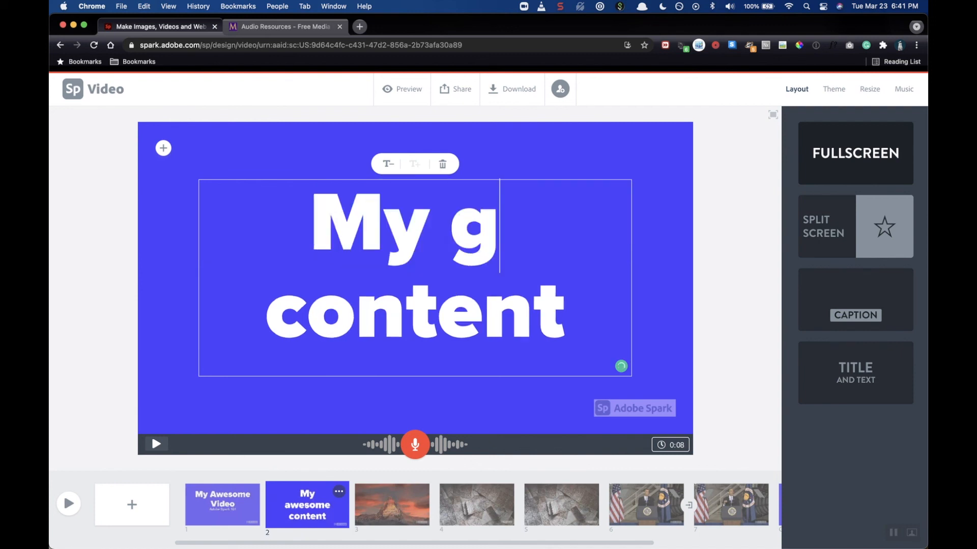
left_click(743, 237)
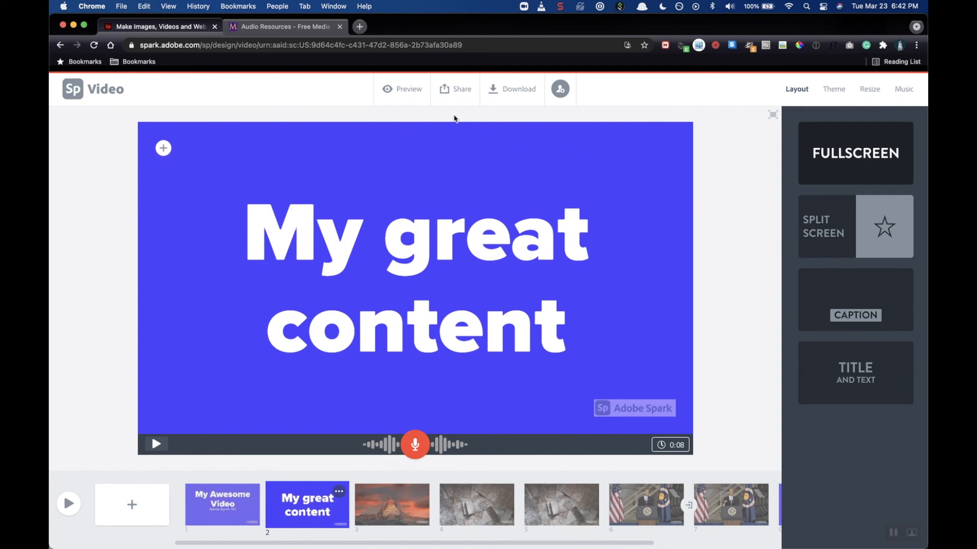
- Update the published video's existing share link with the latest project changes
left_click(453, 97)
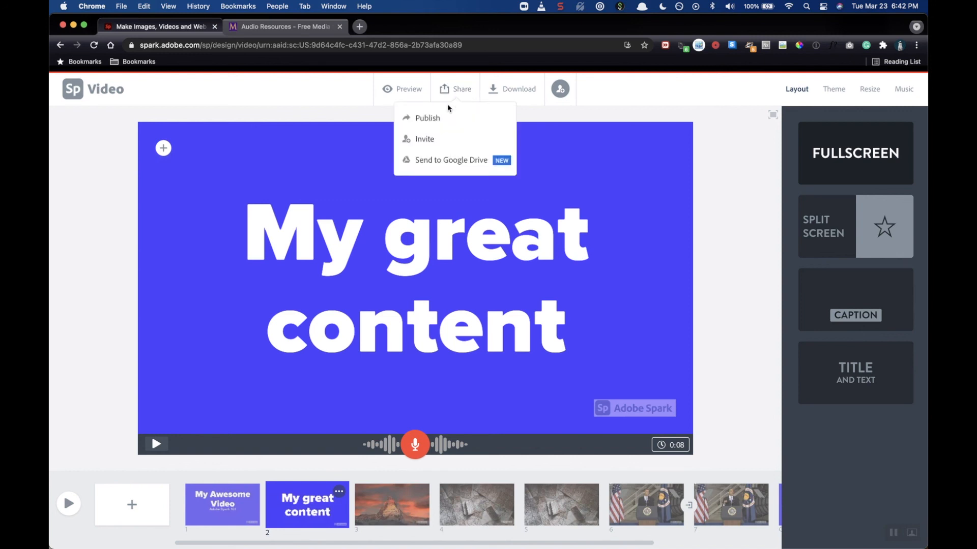
left_click(436, 119)
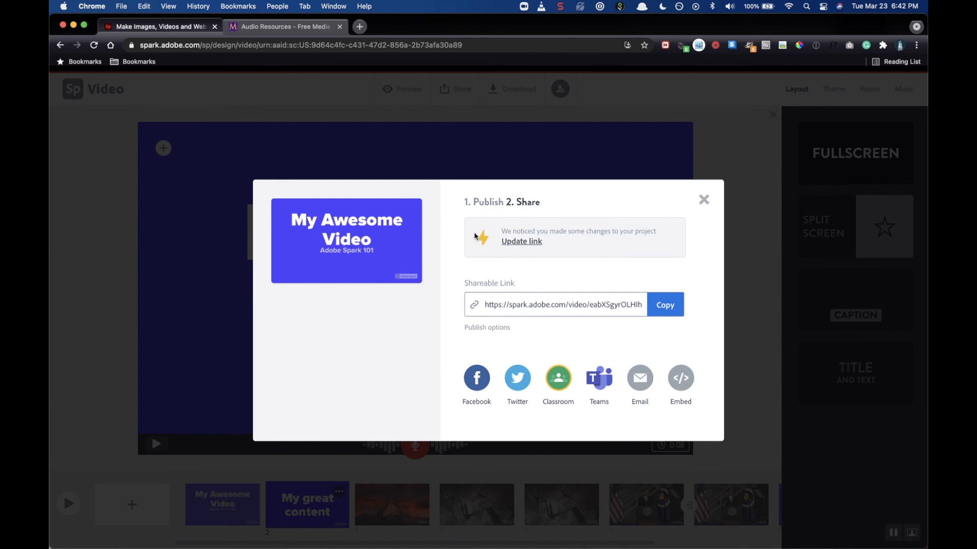
left_click(527, 247)
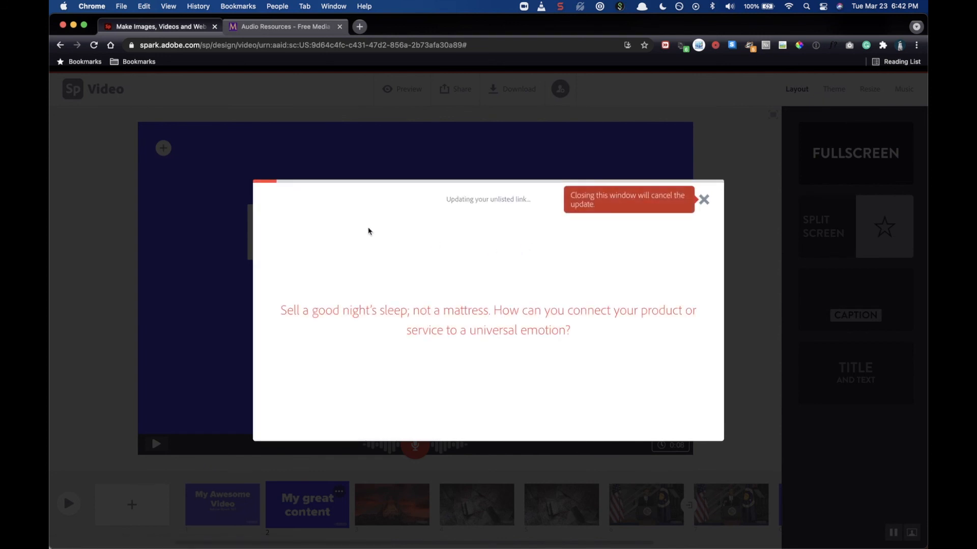